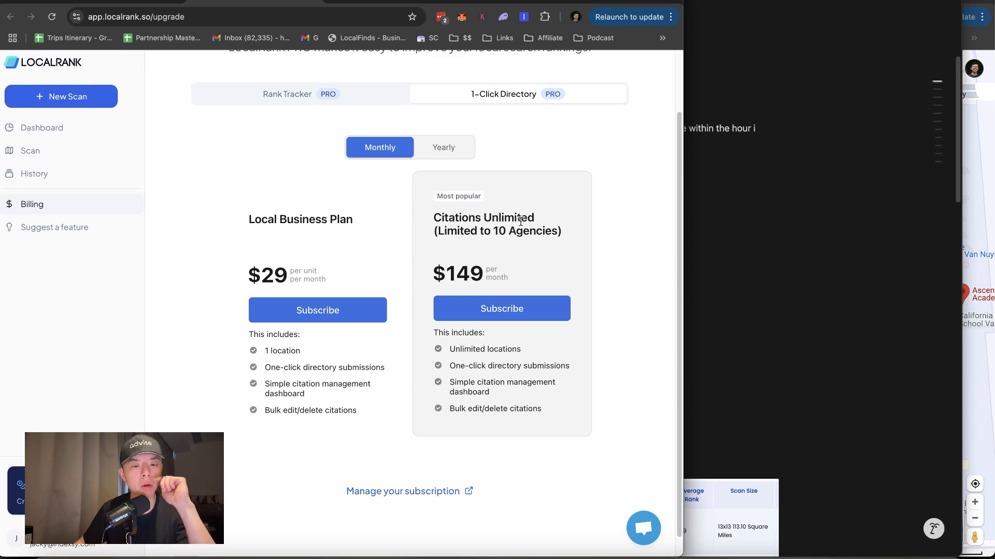
Step: Examine the Citations Unlimited plan on the pricing page and the notes on citation pricing and daily limits
{"action": "triple_click", "coordinate": [492, 219]}
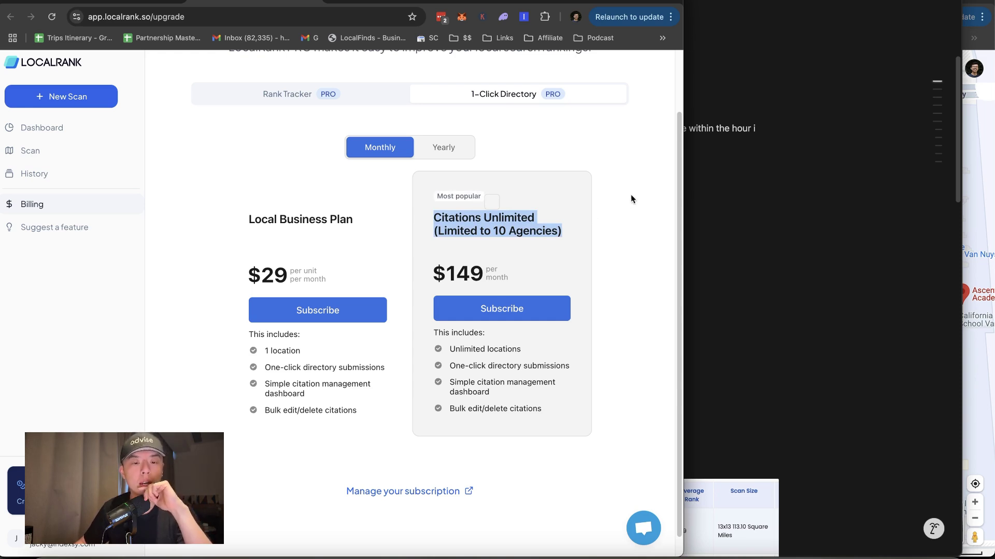
{"action": "left_click", "coordinate": [842, 180]}
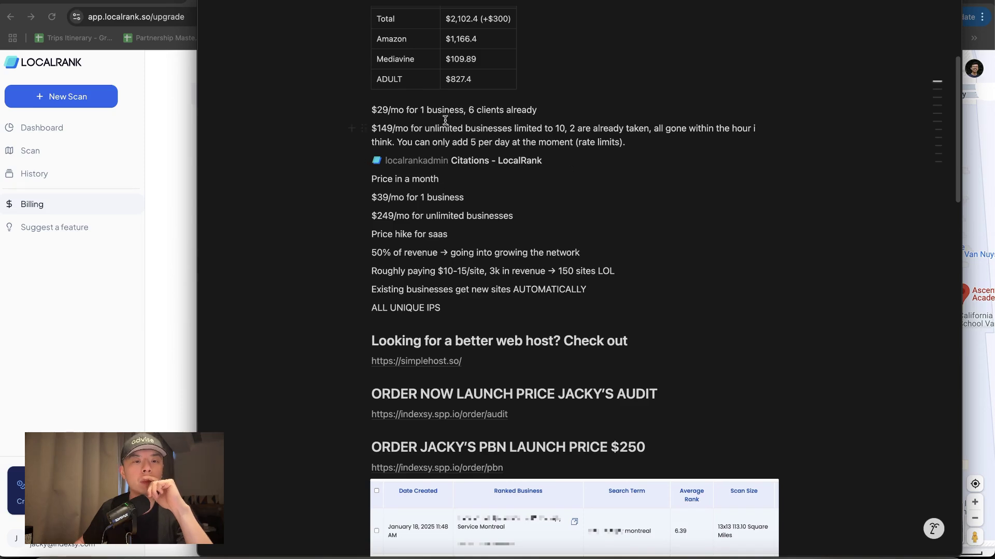
{"action": "scroll", "coordinate": [504, 115], "scroll_direction": "up", "scroll_amount": 1}
{"action": "scroll", "coordinate": [573, 150], "scroll_direction": "up", "scroll_amount": 1}
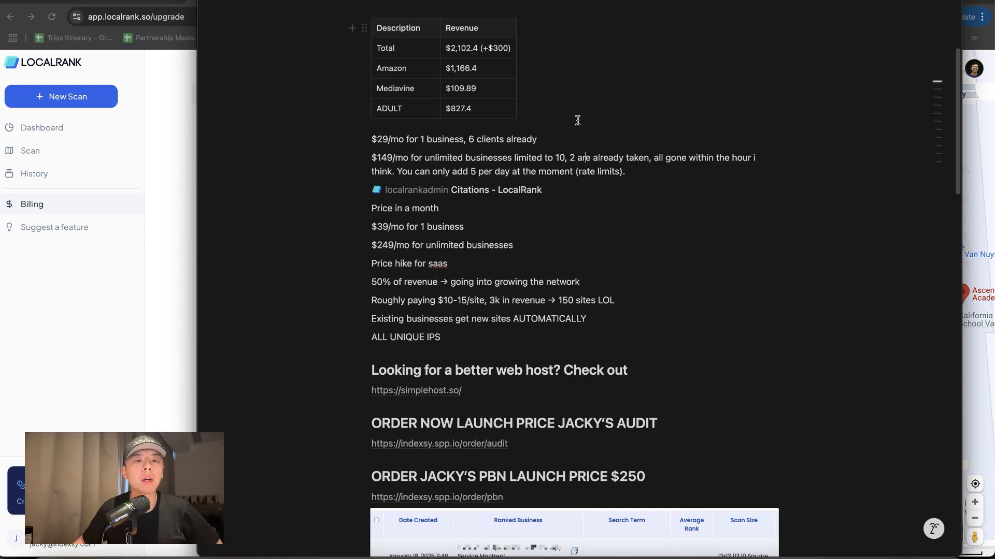
{"action": "left_click_drag", "start_coordinate": [397, 173], "coordinate": [600, 173]}
{"action": "left_click", "coordinate": [710, 176]}
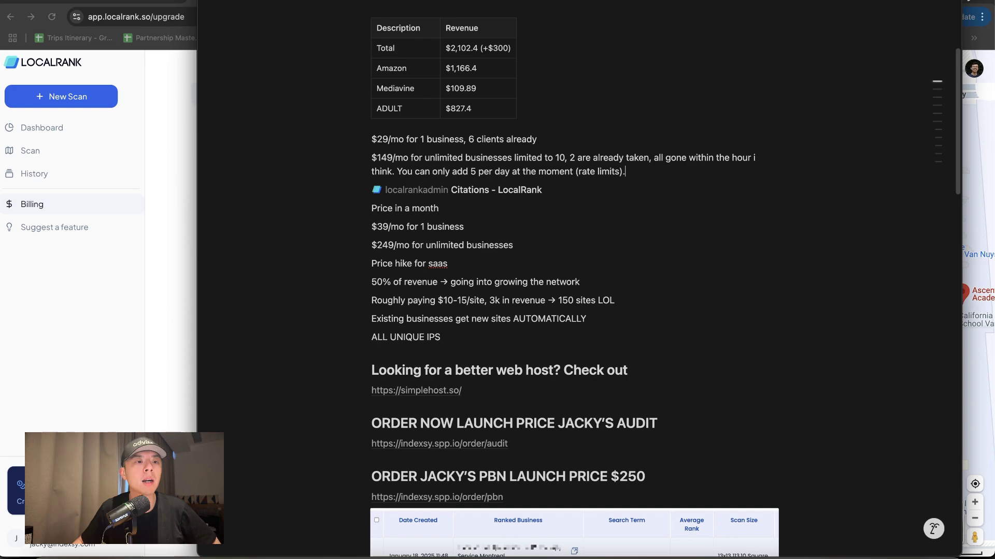
Step: Open the citations overview at app.localrank.so/citations in a new browser tab
{"action": "left_click", "coordinate": [101, 2]}
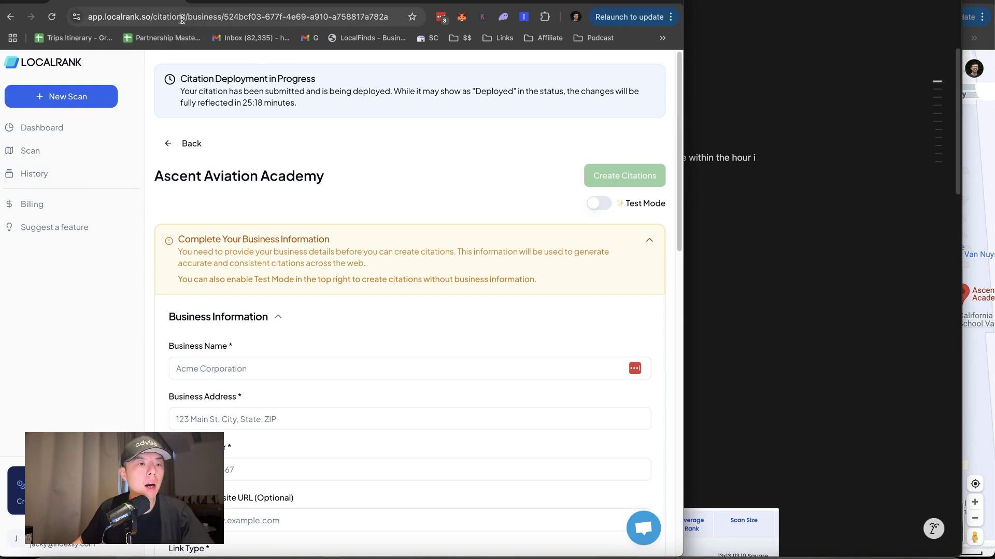
{"action": "left_click_drag", "start_coordinate": [186, 16], "coordinate": [172, 32]}
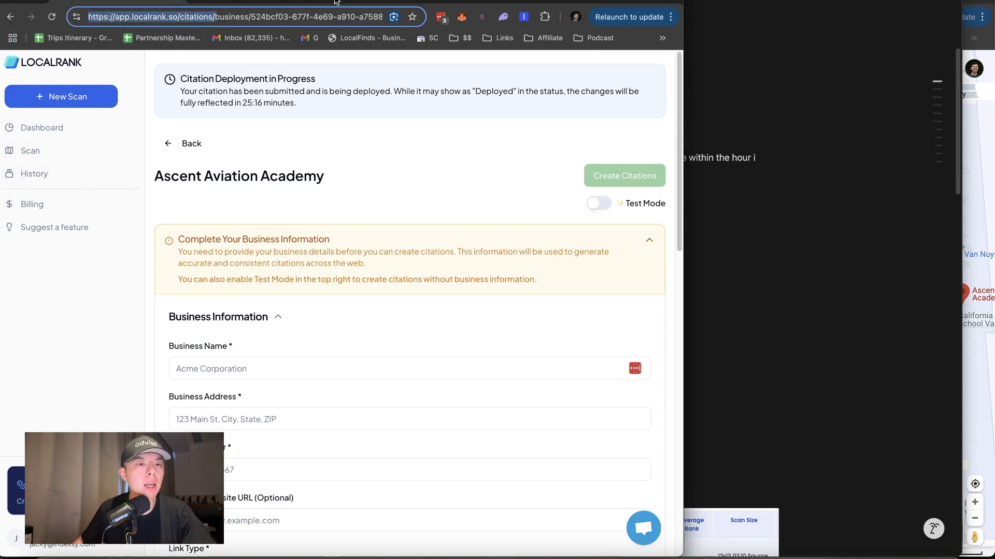
{"action": "key", "text": "ctrl+c"}
{"action": "key", "text": "ctrl+t"}
{"action": "key", "text": "ctrl+v"}
{"action": "key", "text": "Return"}
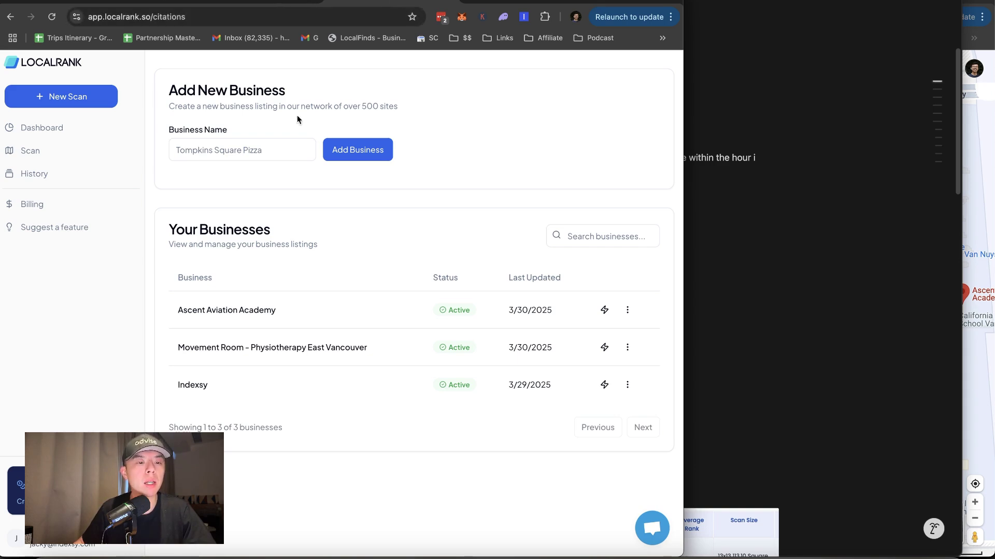
Step: Fill in asdfasdf as a sample new business name, and open the existing Ascent Aviation Academy entry
{"action": "left_click", "coordinate": [268, 153]}
{"action": "type", "text": "asdfasdf"}
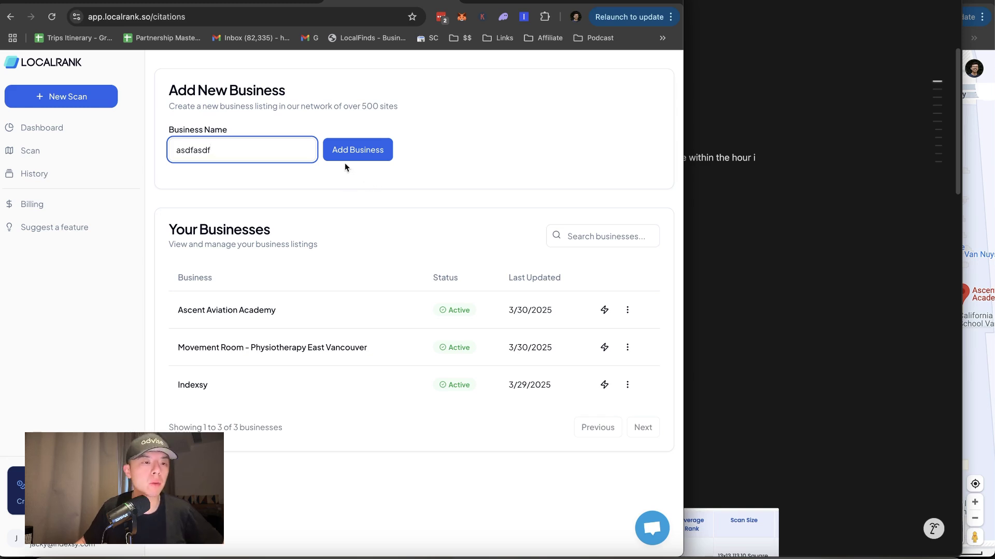
{"action": "left_click", "coordinate": [251, 313]}
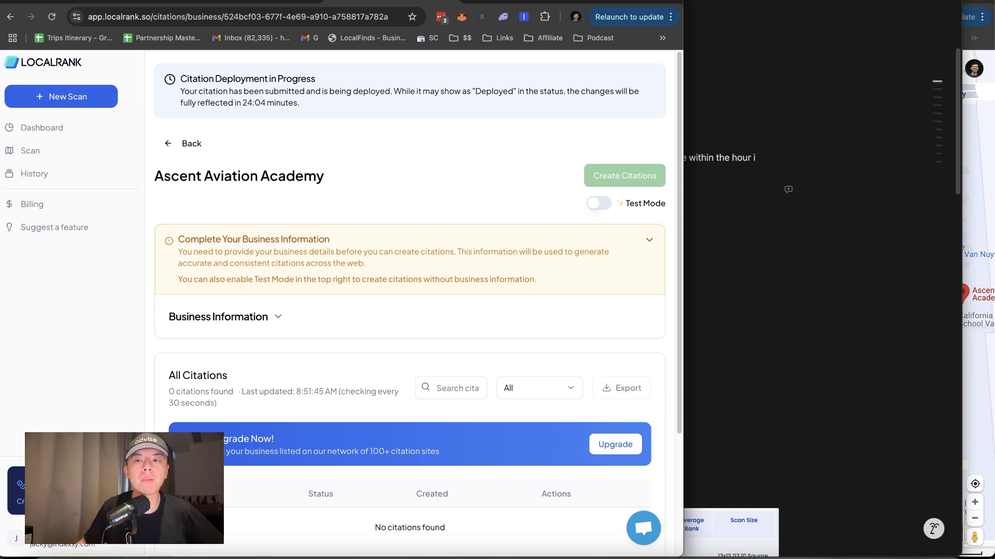
Step: View the academy's Google Maps listing, and reopen its citation page from the list of businesses
{"action": "key", "text": "super+Tab"}
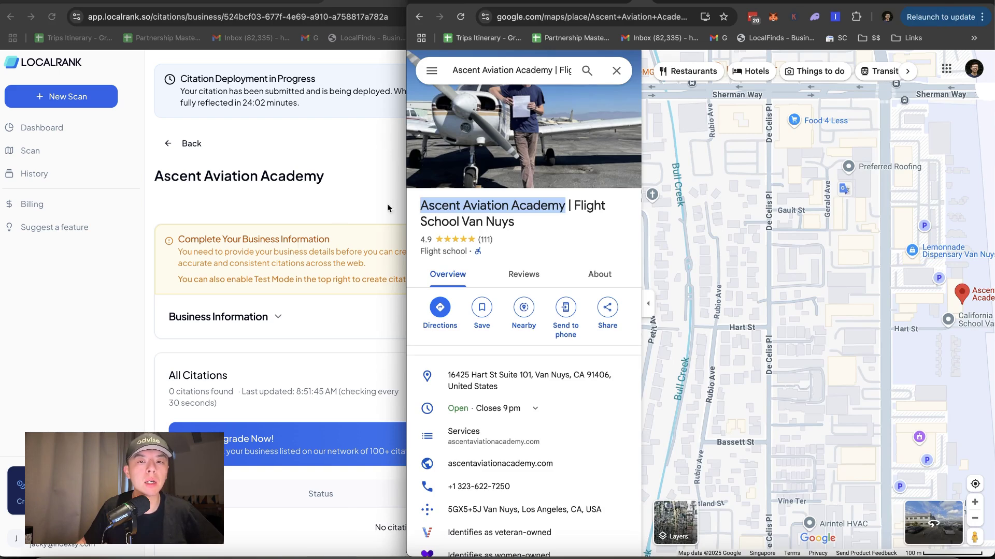
{"action": "left_click", "coordinate": [640, 15]}
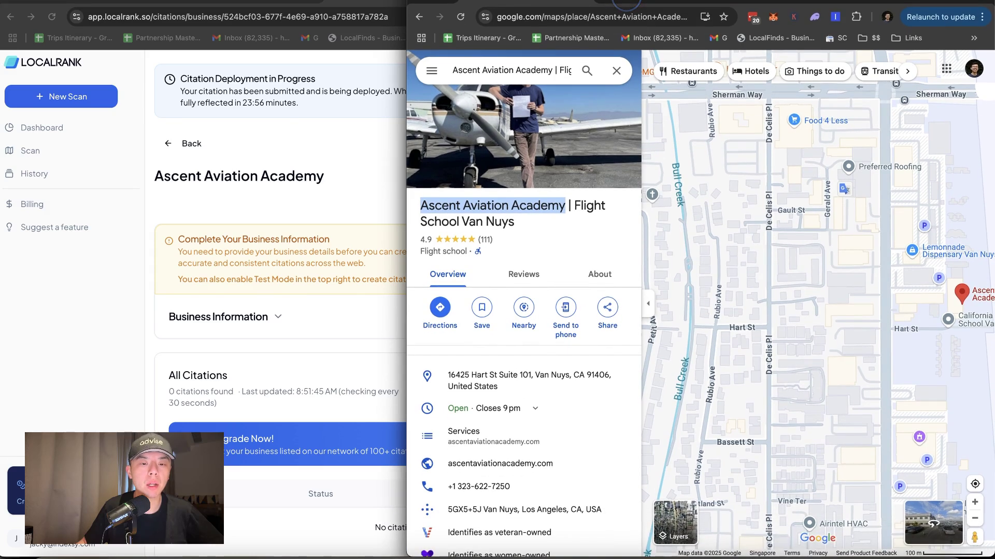
{"action": "left_click", "coordinate": [316, 215]}
{"action": "left_click", "coordinate": [194, 141]}
{"action": "left_click", "coordinate": [211, 312]}
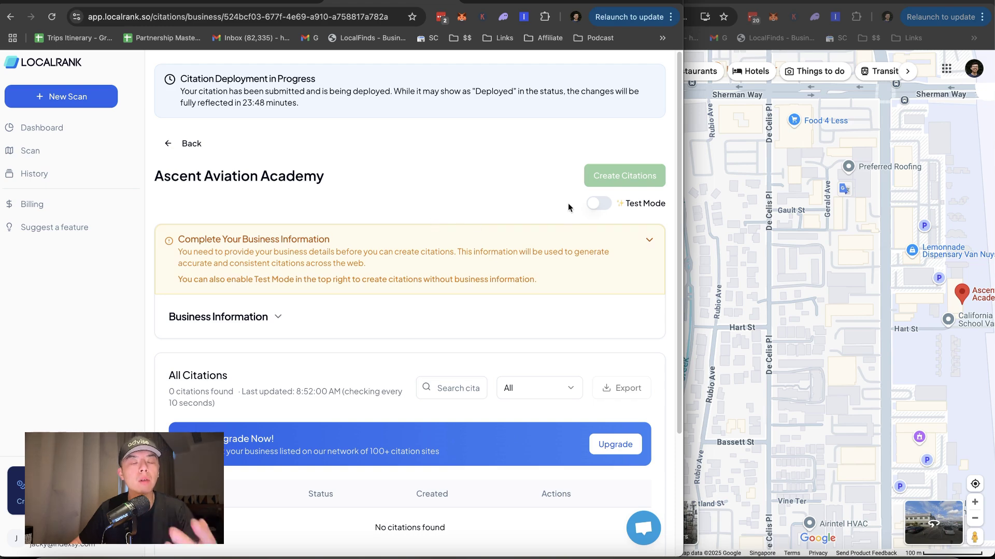
Step: Expand the academy's Business Information form and review its fields down to the business hours
{"action": "scroll", "coordinate": [403, 159], "scroll_direction": "down", "scroll_amount": 1}
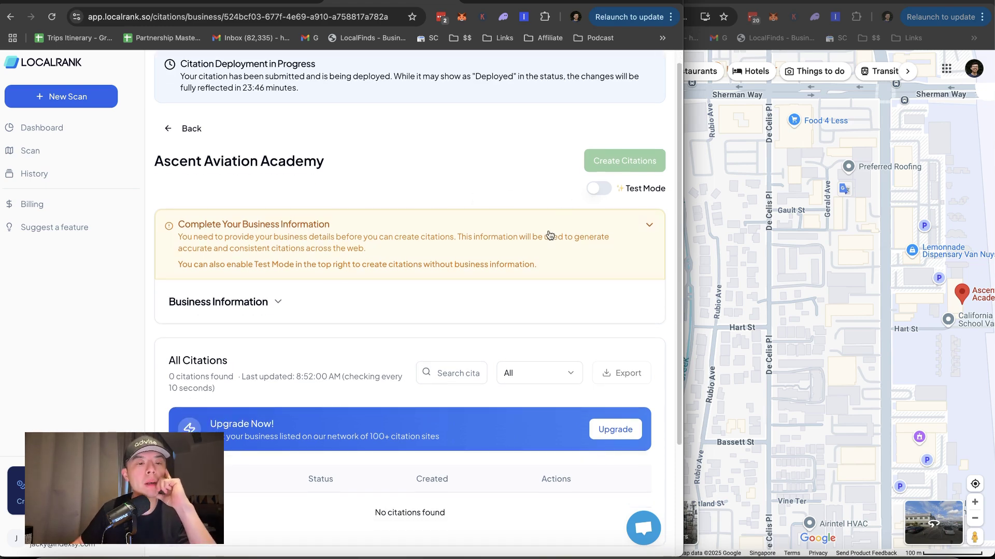
{"action": "scroll", "coordinate": [284, 265], "scroll_direction": "down", "scroll_amount": 1}
{"action": "left_click", "coordinate": [274, 291]}
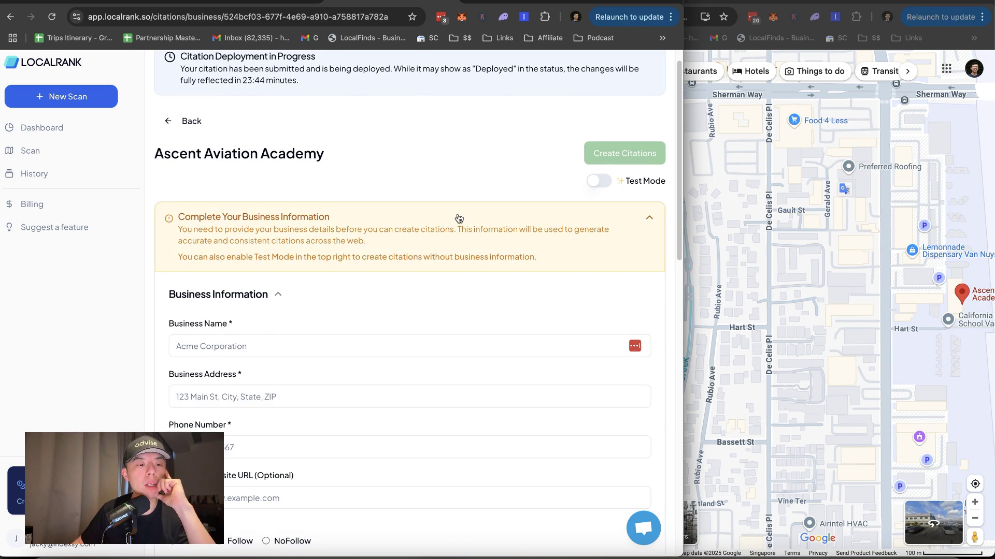
{"action": "scroll", "coordinate": [455, 219], "scroll_direction": "down", "scroll_amount": 5}
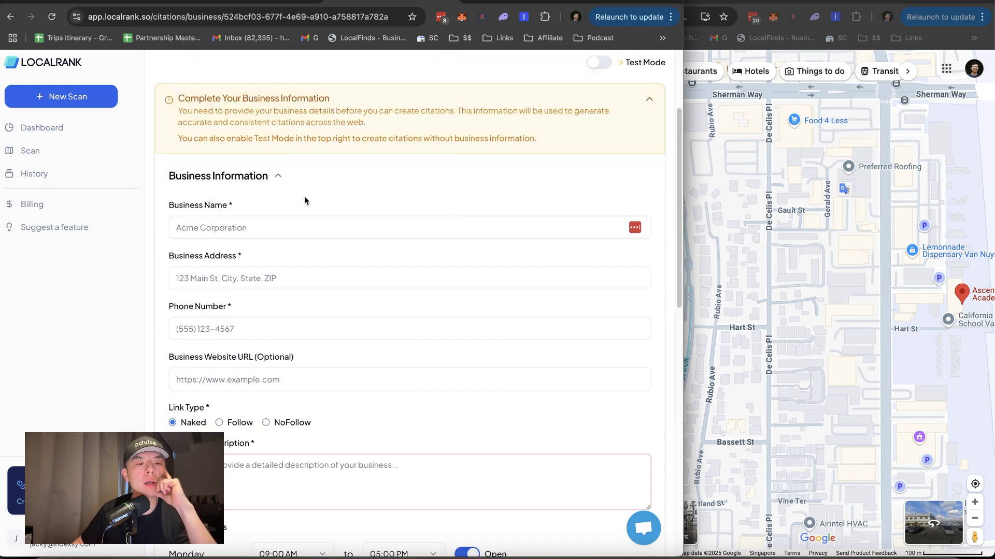
{"action": "scroll", "coordinate": [206, 315], "scroll_direction": "down", "scroll_amount": 1}
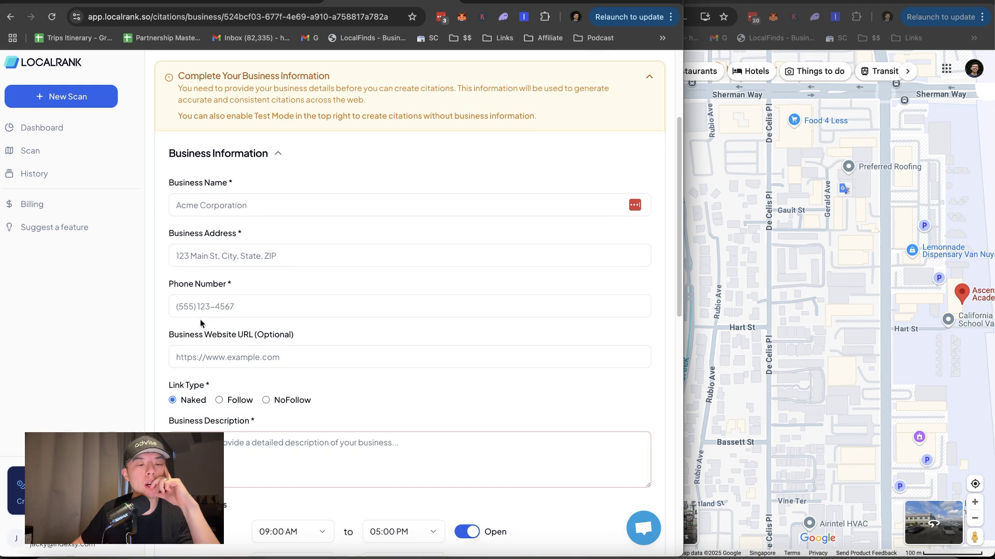
{"action": "scroll", "coordinate": [227, 336], "scroll_direction": "down", "scroll_amount": 1}
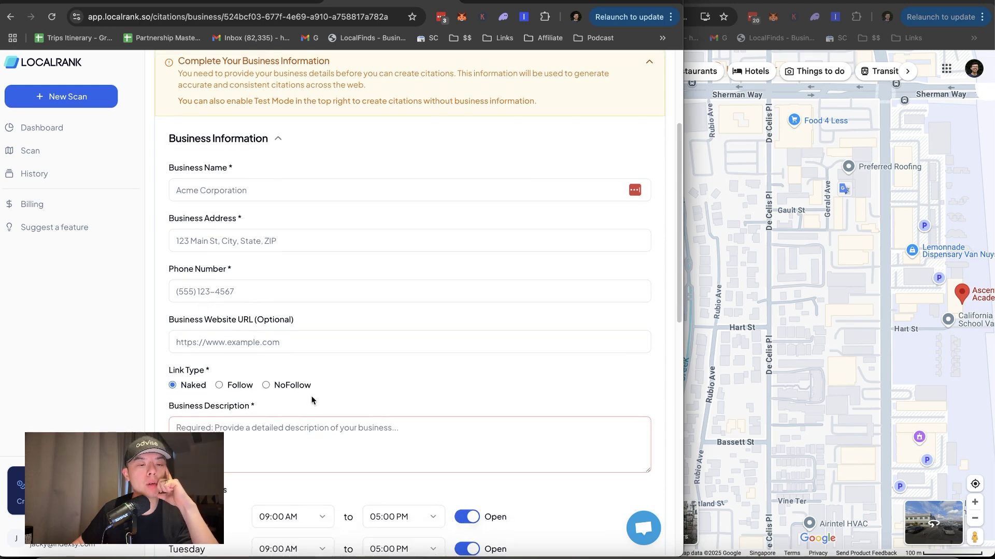
{"action": "scroll", "coordinate": [313, 399], "scroll_direction": "down", "scroll_amount": 10}
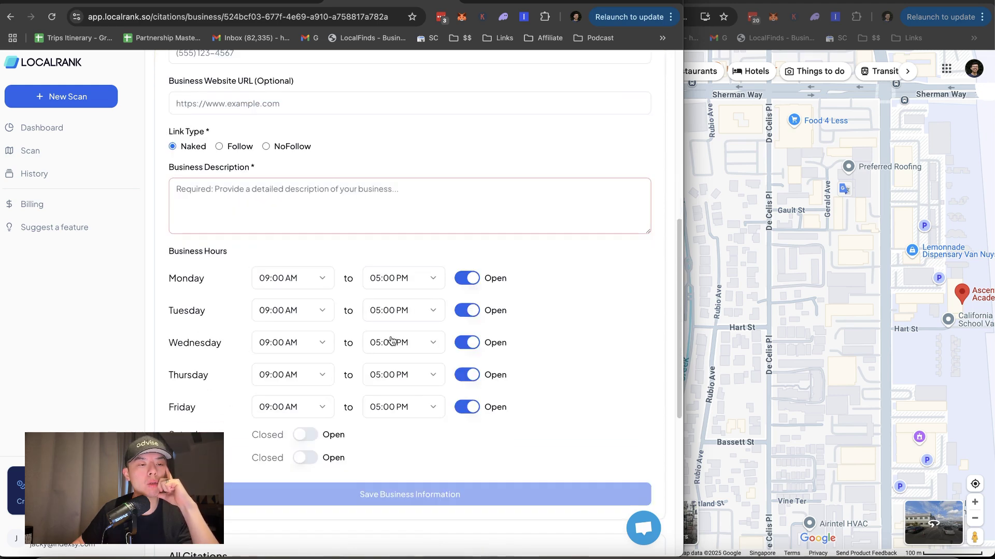
{"action": "scroll", "coordinate": [395, 340], "scroll_direction": "down", "scroll_amount": 1}
Step: Copy the business name from the local data extension on Google Maps into the form: Ascent Aviation Academy | Flight School Van Nuys
{"action": "left_click", "coordinate": [842, 25]}
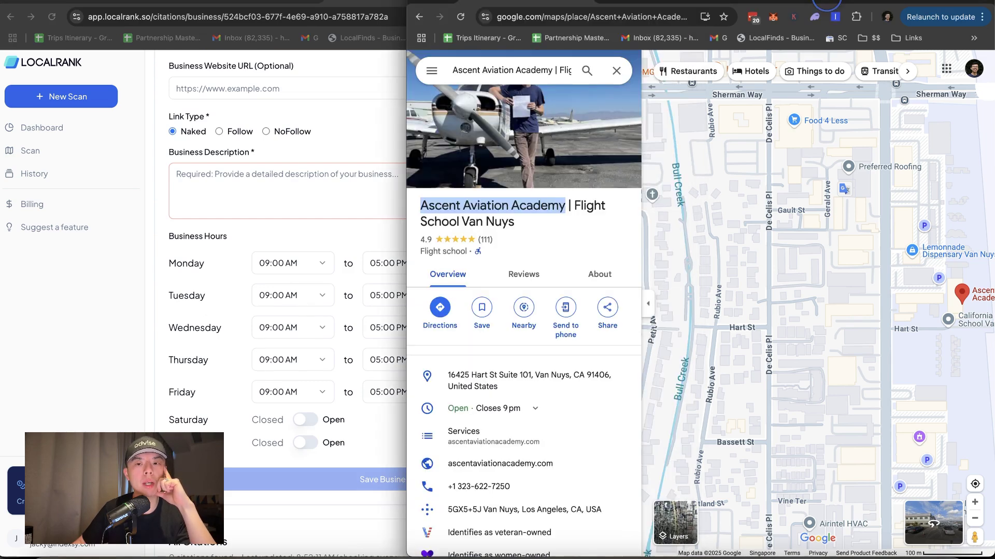
{"action": "left_click", "coordinate": [835, 17]}
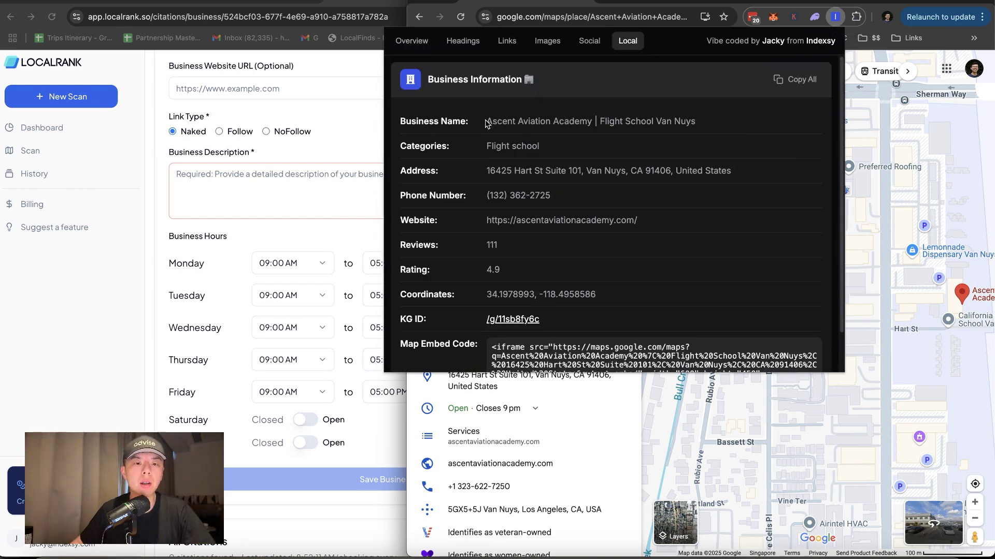
{"action": "triple_click", "coordinate": [513, 120]}
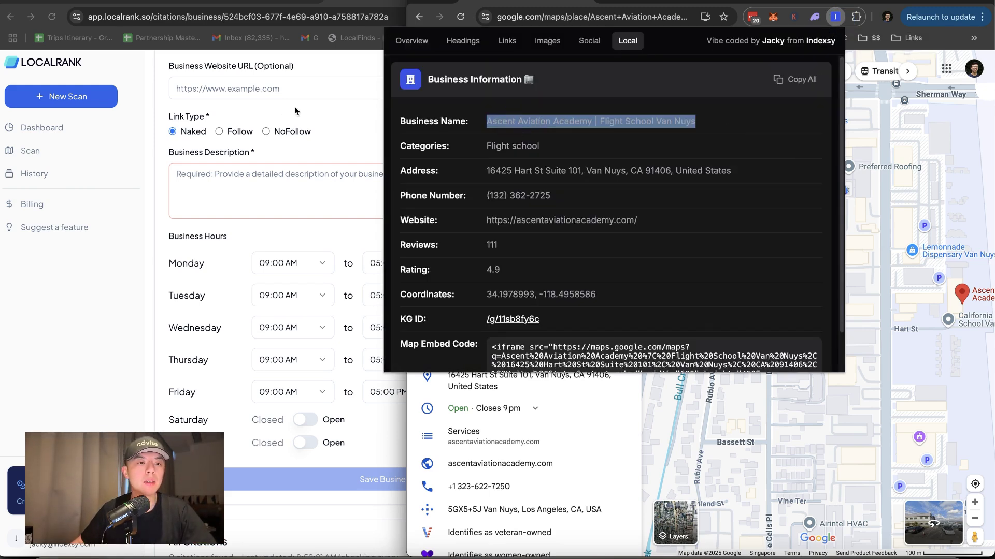
{"action": "left_click", "coordinate": [285, 110]}
{"action": "scroll", "coordinate": [304, 162], "scroll_direction": "up", "scroll_amount": 5}
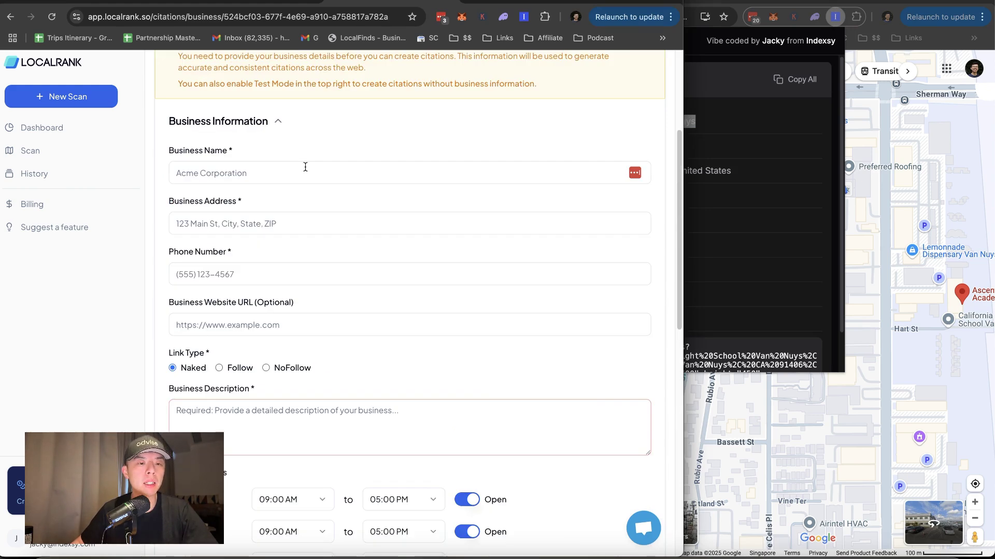
{"action": "left_click", "coordinate": [305, 167]}
{"action": "key", "text": "ctrl+v"}
Step: Copy the business's full address from the extension's local data into the Business Address field
{"action": "left_click", "coordinate": [750, 96]}
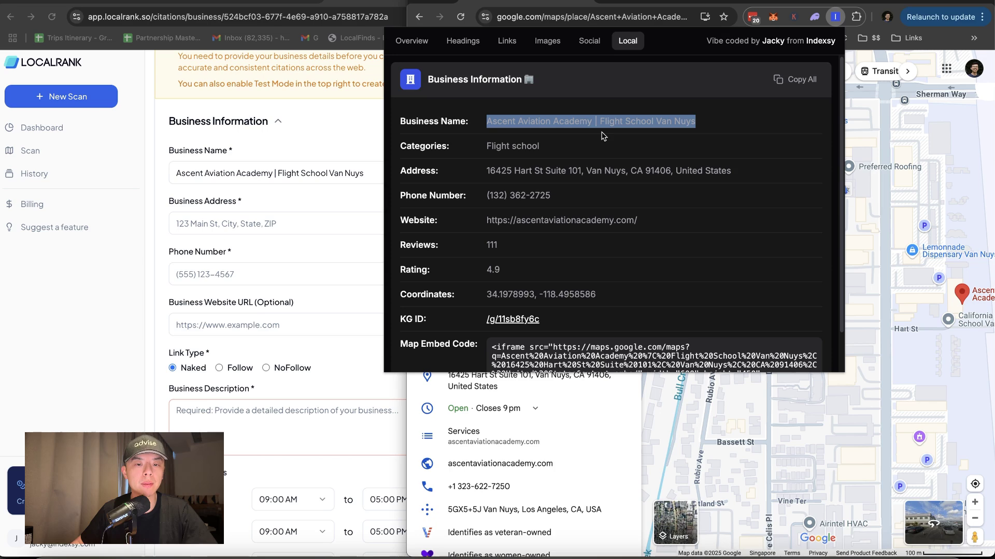
{"action": "triple_click", "coordinate": [603, 171]}
{"action": "key", "text": "ctrl+c"}
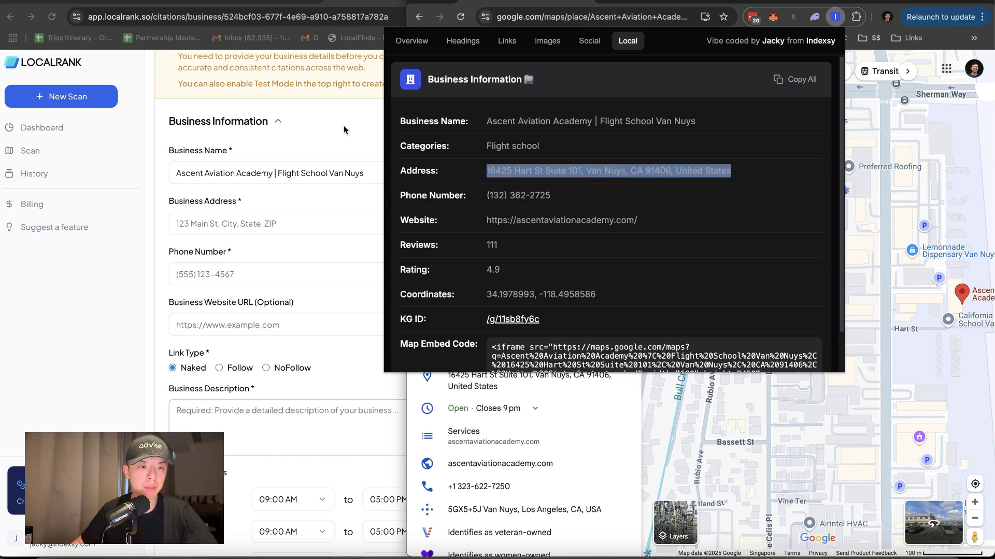
{"action": "left_click", "coordinate": [345, 130]}
{"action": "left_click", "coordinate": [429, 226]}
{"action": "key", "text": "ctrl+v"}
{"action": "left_click", "coordinate": [685, 189]}
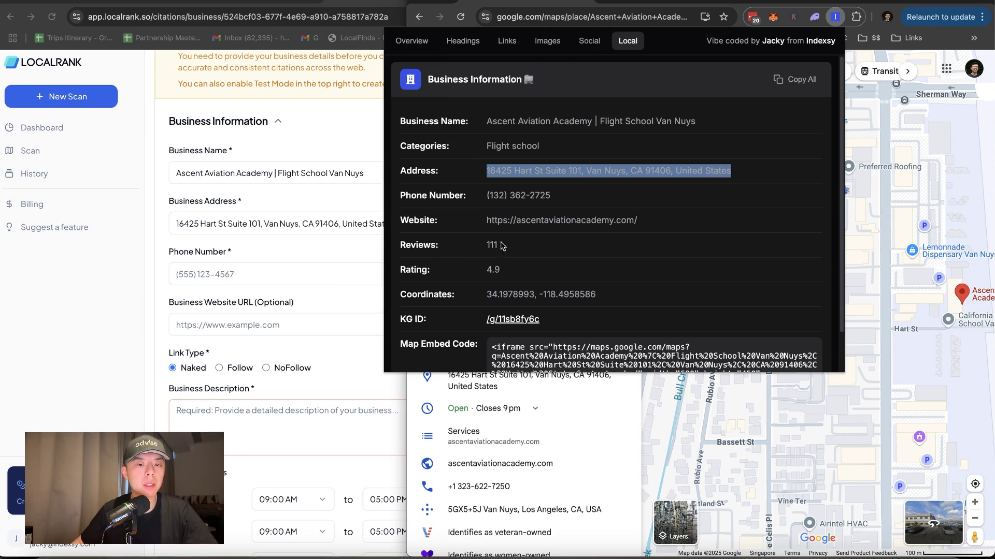
{"action": "triple_click", "coordinate": [575, 222]}
{"action": "key", "text": "super+c"}
{"action": "left_click", "coordinate": [254, 323]}
{"action": "key", "text": "super+v"}
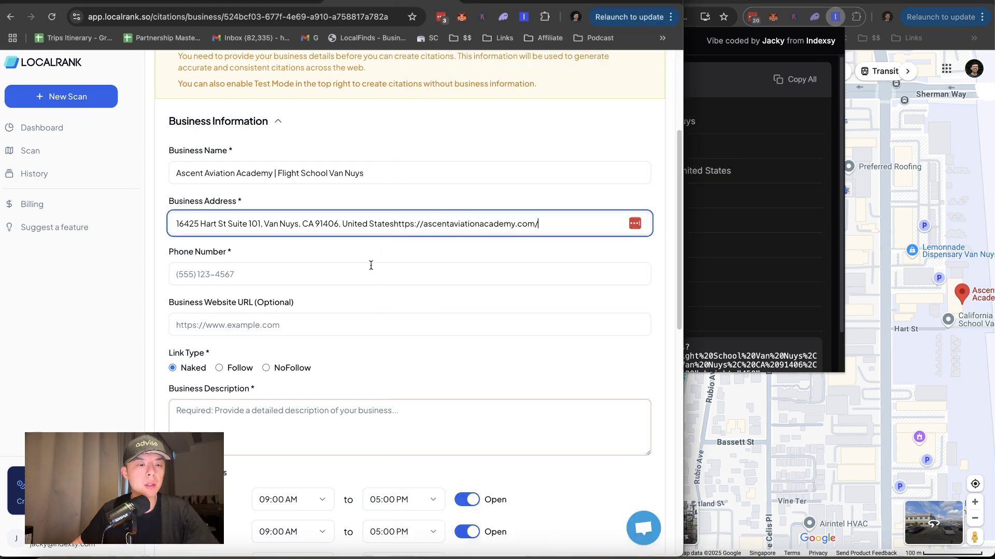
{"action": "key", "text": "super+z"}
{"action": "left_click", "coordinate": [422, 325]}
{"action": "key", "text": "super+v"}
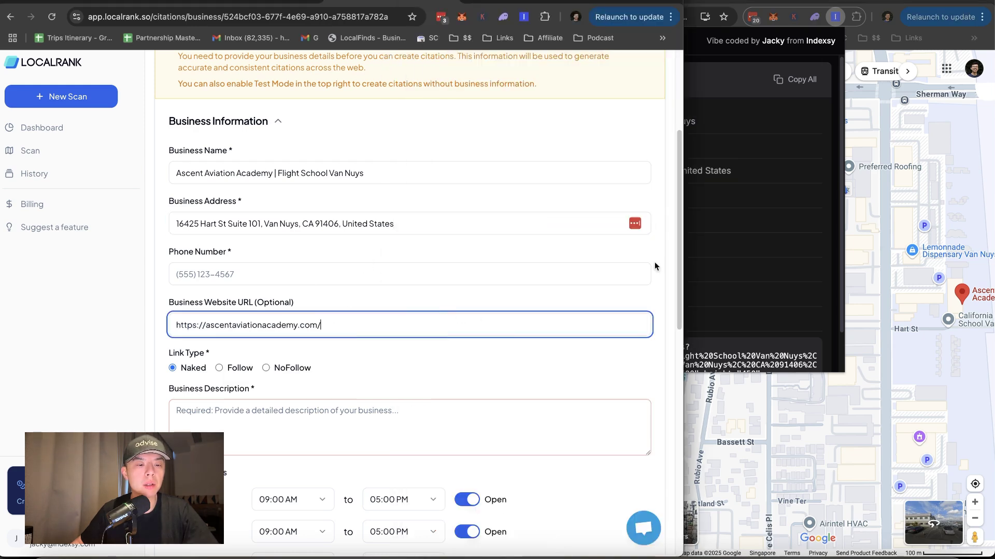
Step: Copy the academy's phone number from its Google Maps listing into the Phone Number field
{"action": "left_click", "coordinate": [710, 244]}
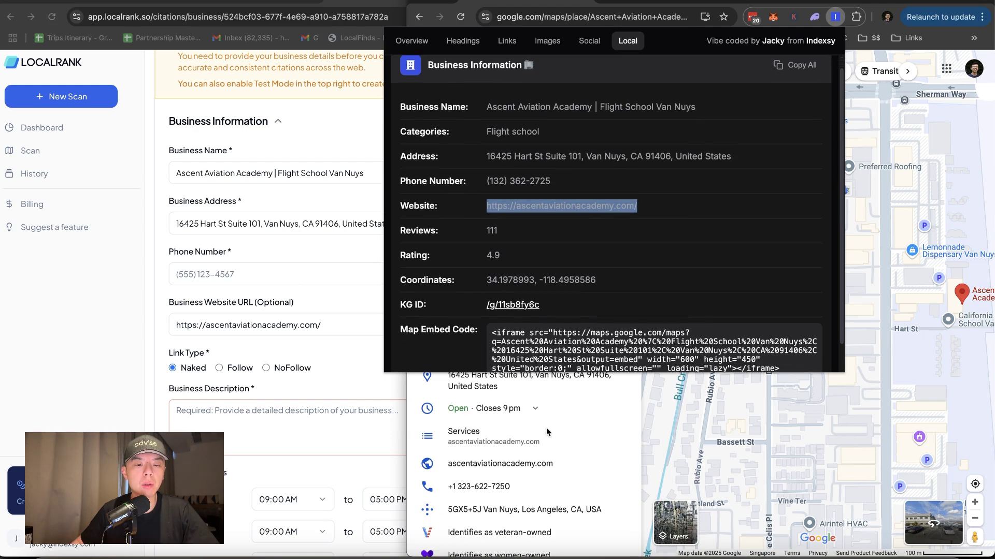
{"action": "left_click", "coordinate": [604, 429]}
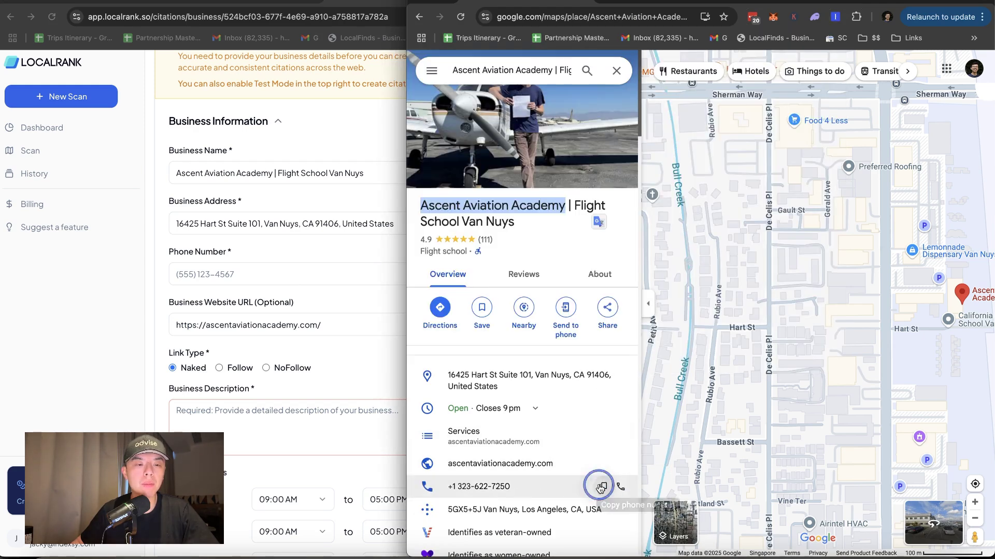
{"action": "left_click", "coordinate": [603, 487]}
{"action": "left_click", "coordinate": [277, 277]}
{"action": "key", "text": "super+v"}
{"action": "left_click", "coordinate": [210, 269]}
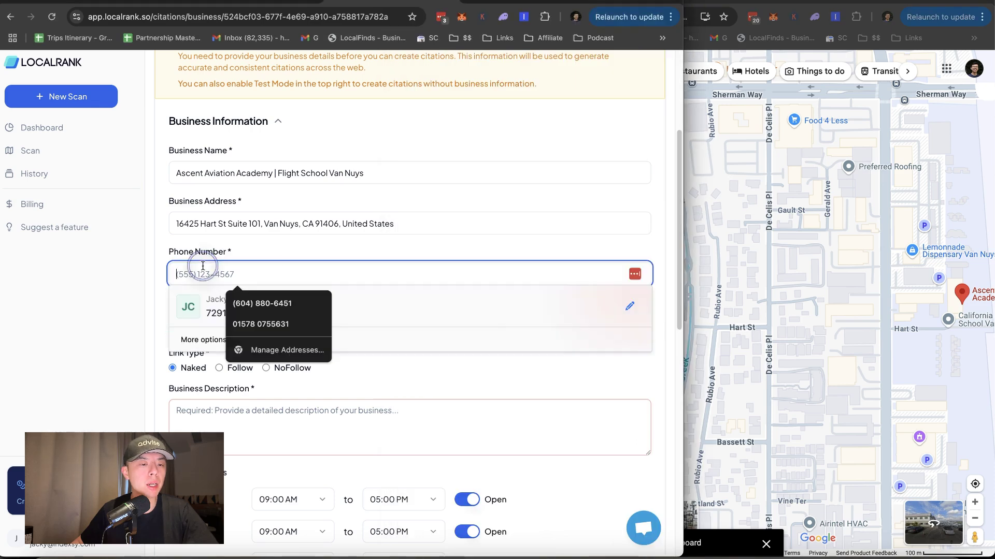
{"action": "key", "text": "super+v"}
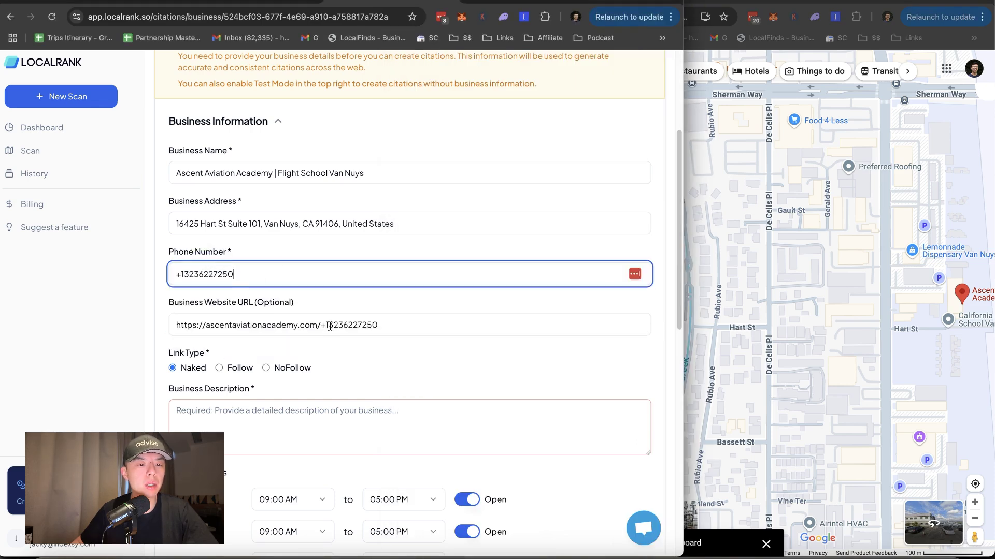
Step: Remove the stray phone number and backslash from the Business Website URL, and reformat the Phone Number with a parenthesised area code and no country code
{"action": "left_click_drag", "start_coordinate": [323, 326], "coordinate": [433, 329]}
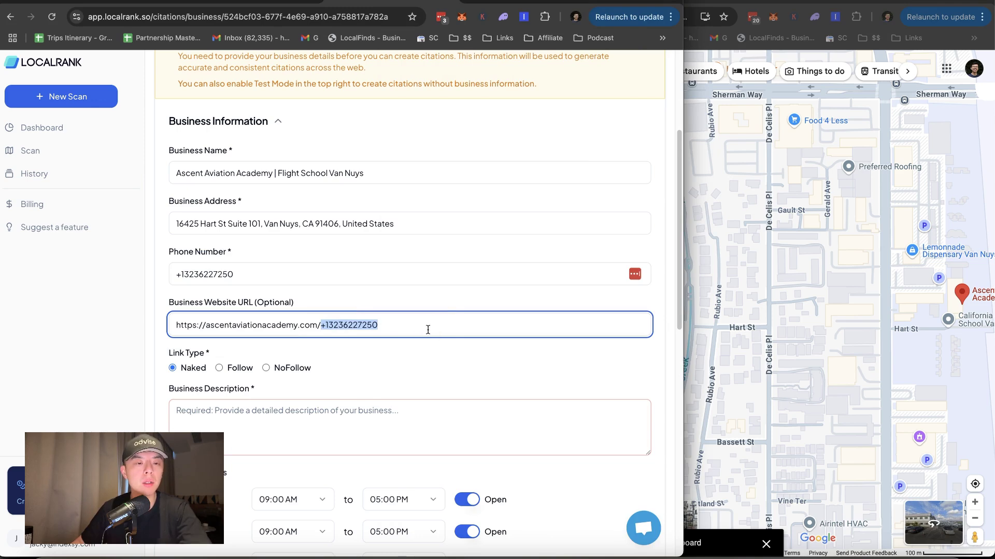
{"action": "key", "text": "BackSpace"}
{"action": "left_click", "coordinate": [187, 269]}
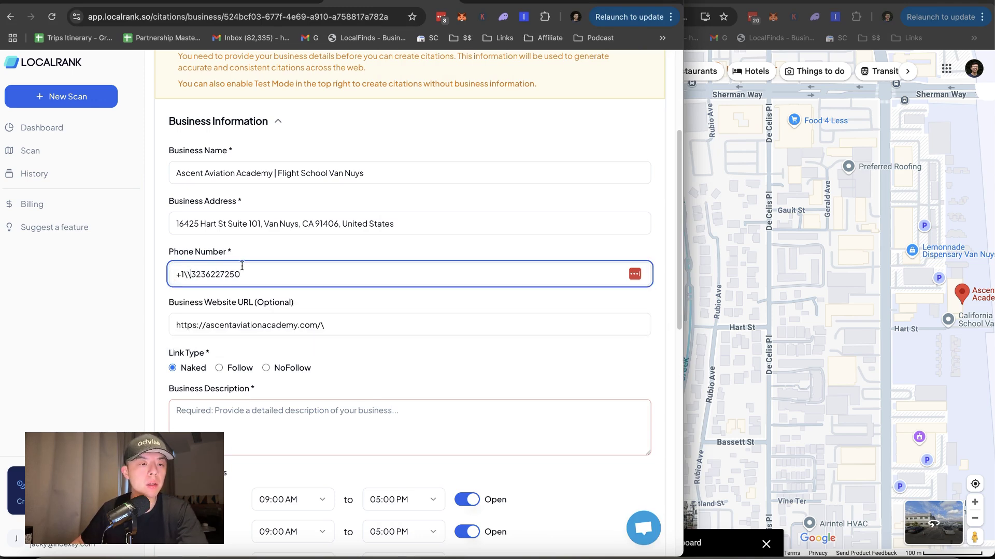
{"action": "key", "text": "BackSpace"}
{"action": "key", "text": "BackSpace"}
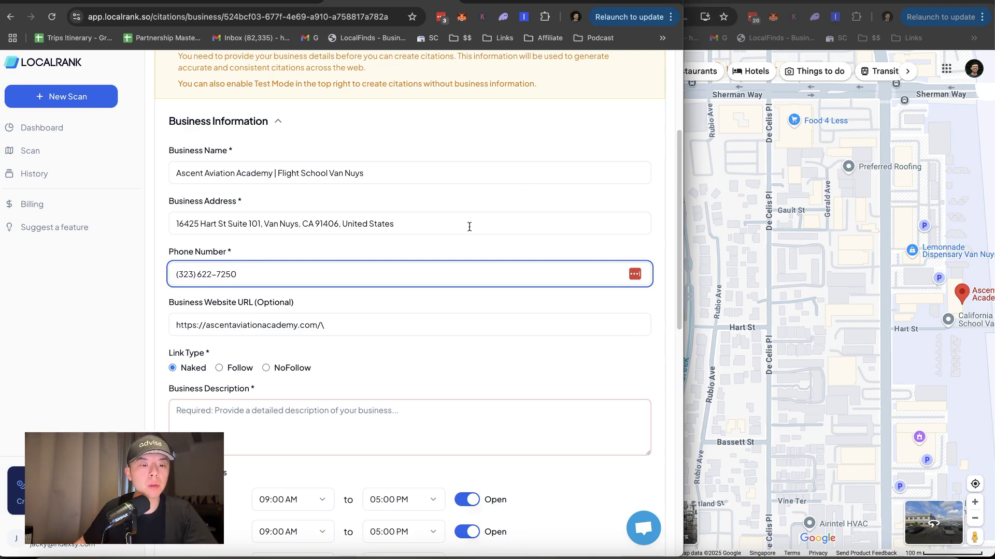
{"action": "left_click", "coordinate": [394, 321]}
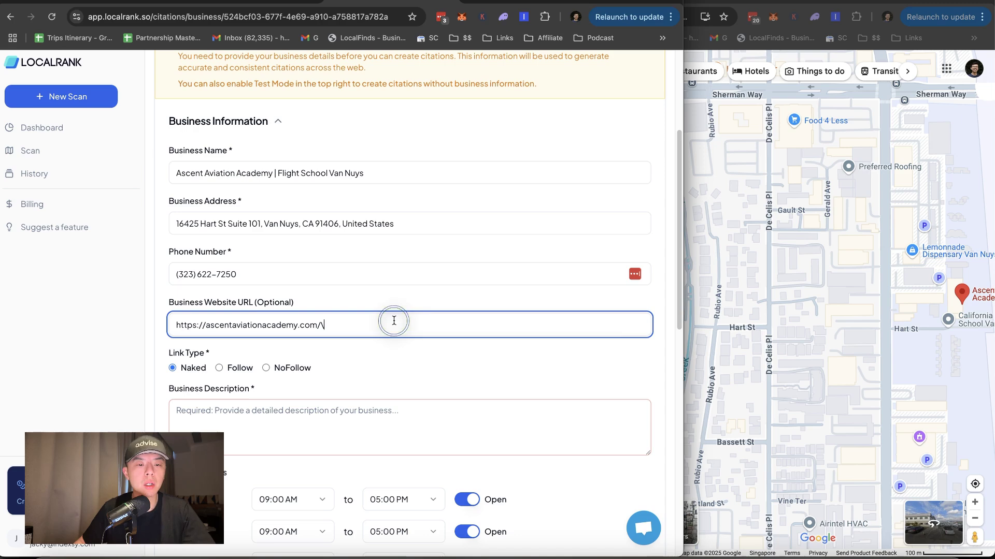
Step: Copy the meta description of ascentaviationacademy.com from the browser's SEO extension into the Business Description field in LocalRank
{"action": "left_click", "coordinate": [731, 20]}
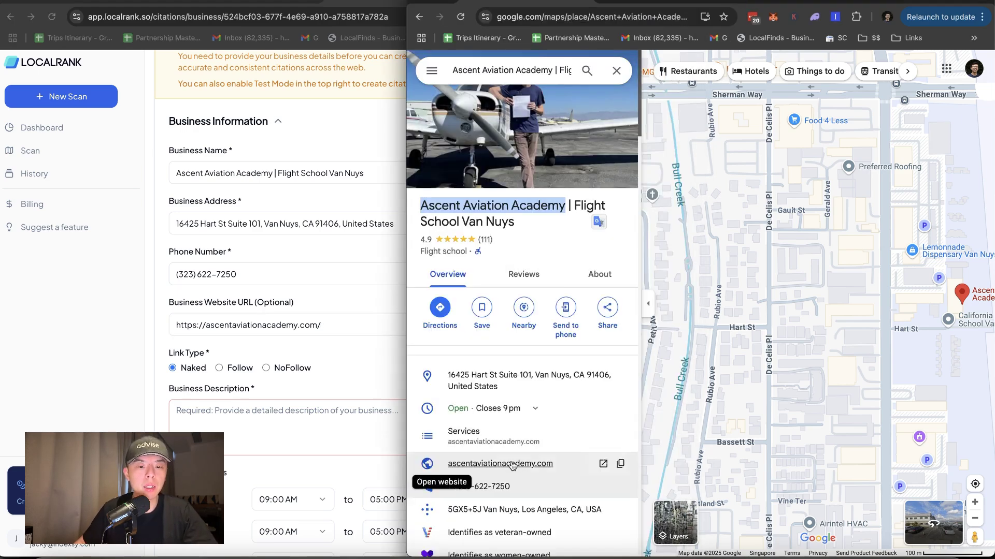
{"action": "scroll", "coordinate": [497, 456], "scroll_direction": "down", "scroll_amount": 15}
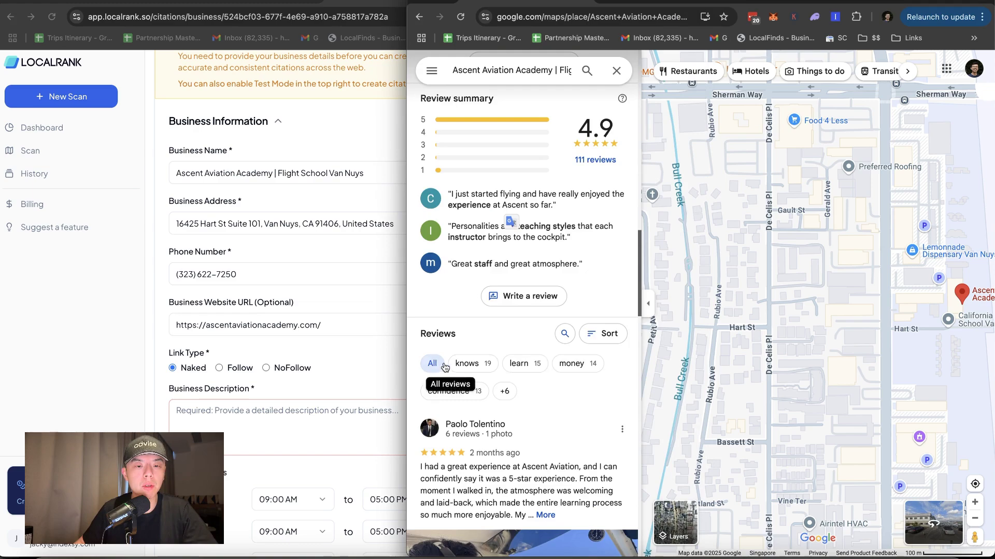
{"action": "scroll", "coordinate": [438, 367], "scroll_direction": "down", "scroll_amount": 10}
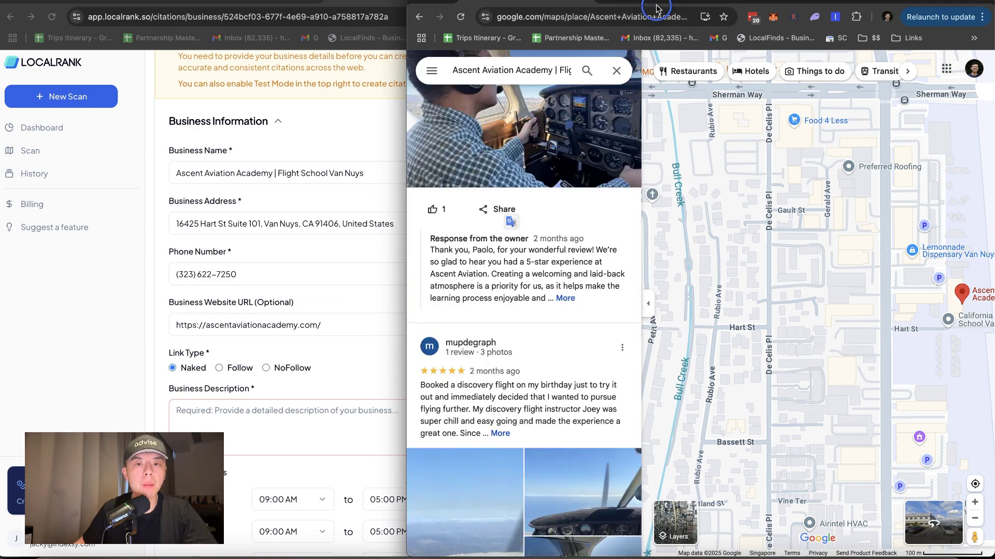
{"action": "left_click", "coordinate": [662, 2]}
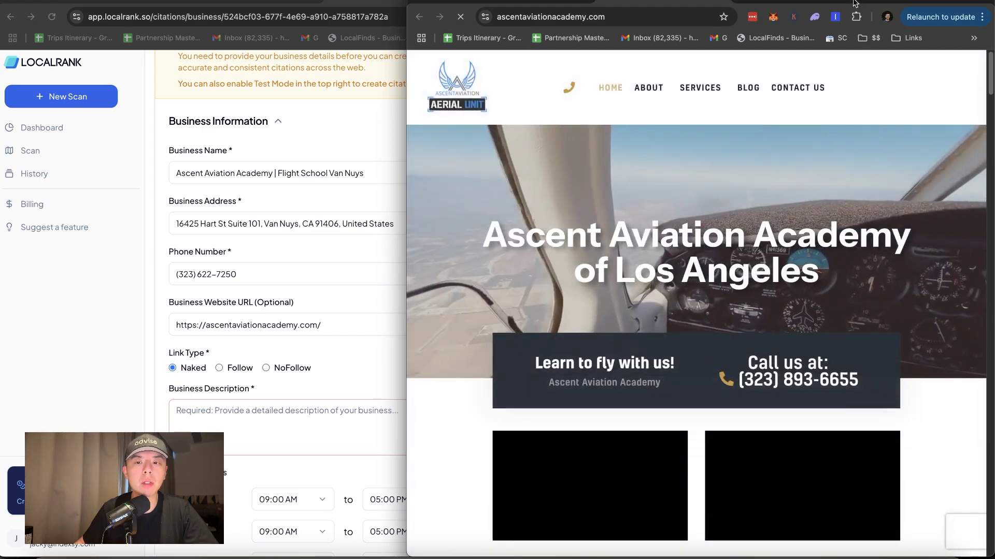
{"action": "left_click", "coordinate": [835, 16]}
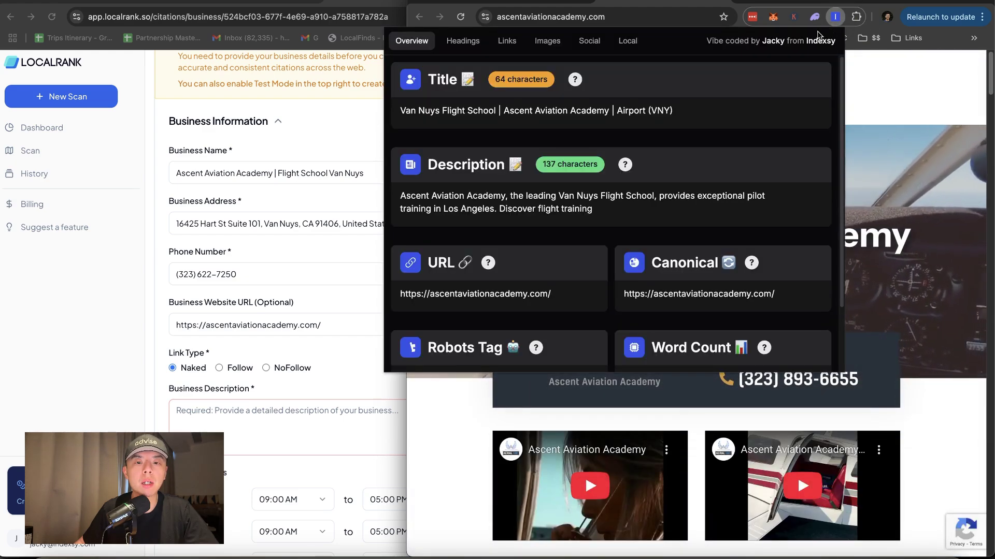
{"action": "triple_click", "coordinate": [548, 203]}
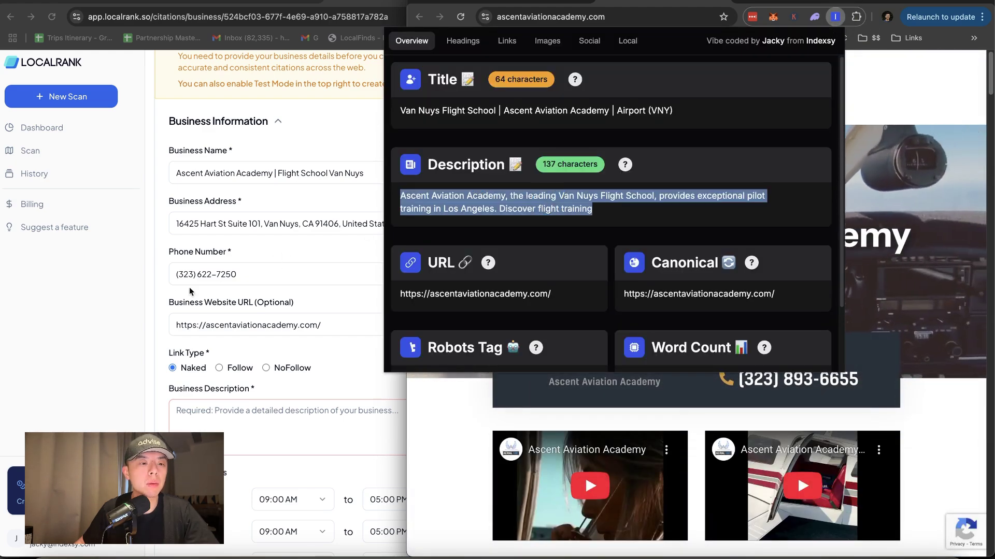
{"action": "left_click", "coordinate": [170, 278]}
{"action": "scroll", "coordinate": [173, 279], "scroll_direction": "down", "scroll_amount": 4}
{"action": "left_click", "coordinate": [322, 219]}
{"action": "key", "text": "super+v"}
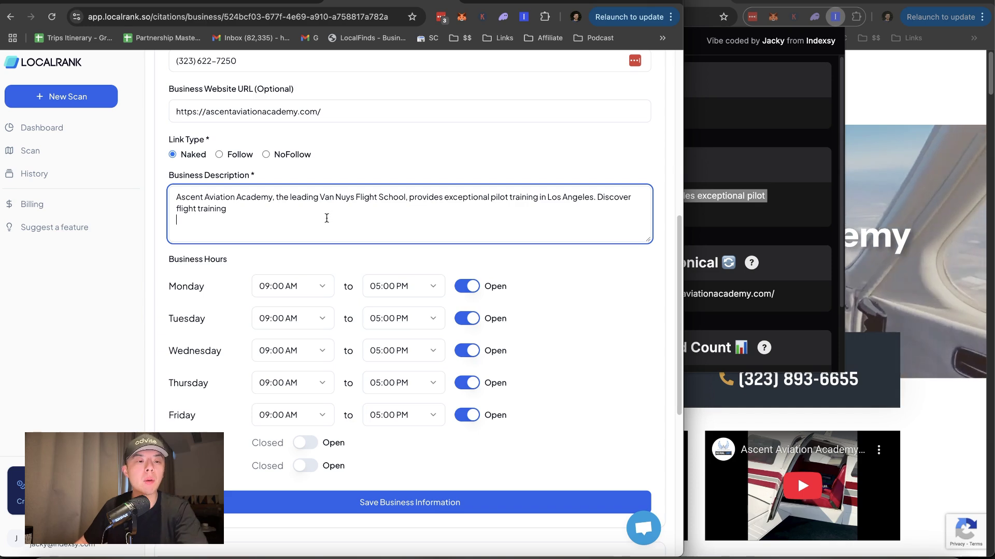
Step: Save the business information and review the saved details in the Business Info section
{"action": "left_click", "coordinate": [410, 500]}
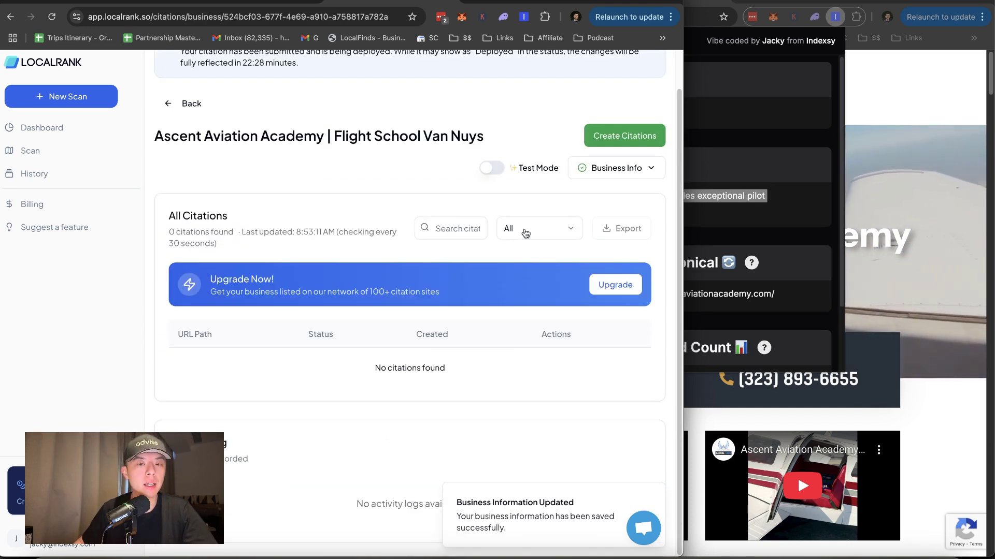
{"action": "left_click", "coordinate": [603, 174]}
{"action": "scroll", "coordinate": [336, 306], "scroll_direction": "down", "scroll_amount": 8}
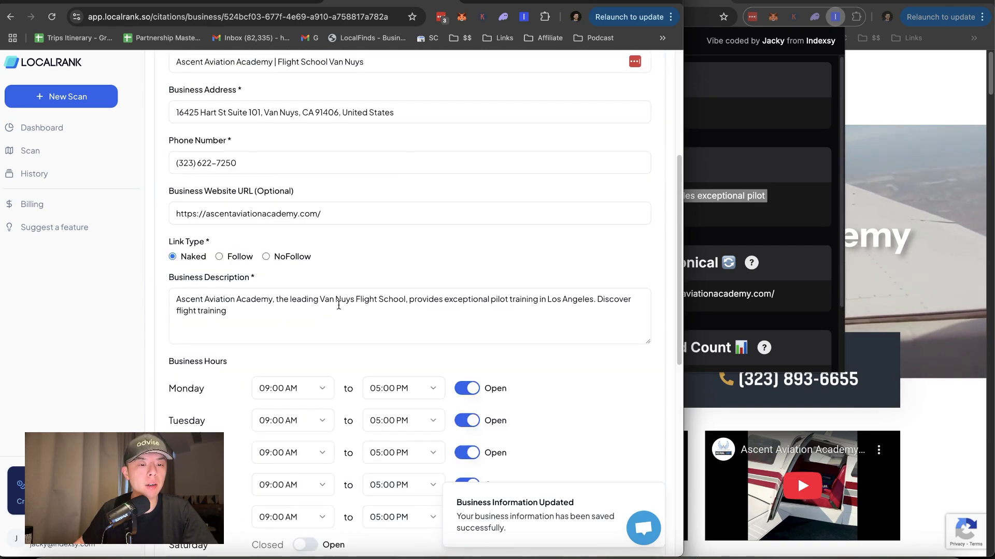
{"action": "scroll", "coordinate": [381, 309], "scroll_direction": "up", "scroll_amount": 10}
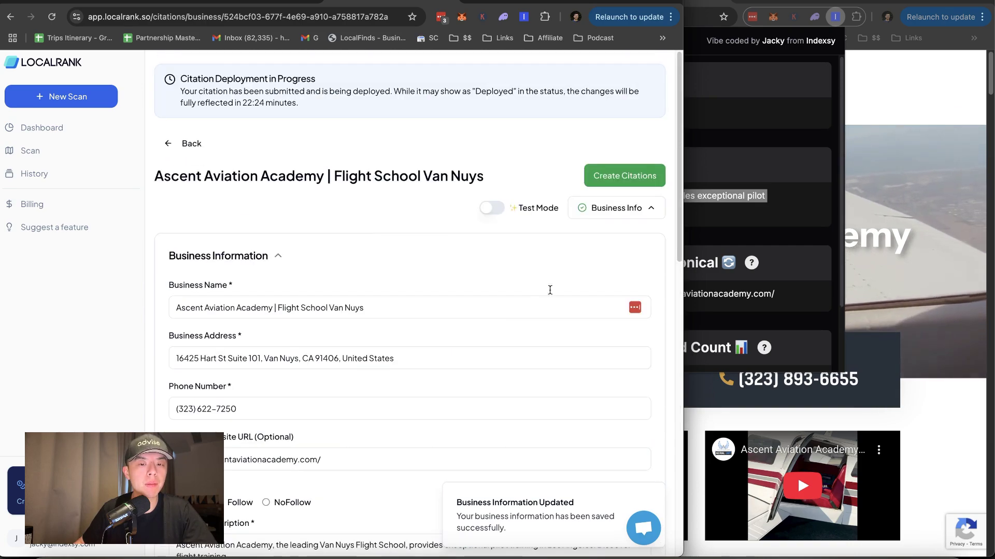
{"action": "left_click", "coordinate": [610, 214]}
Step: Create the citations for Ascent Aviation Academy | Flight School Van Nuys and look over the resulting citation list
{"action": "left_click", "coordinate": [615, 183]}
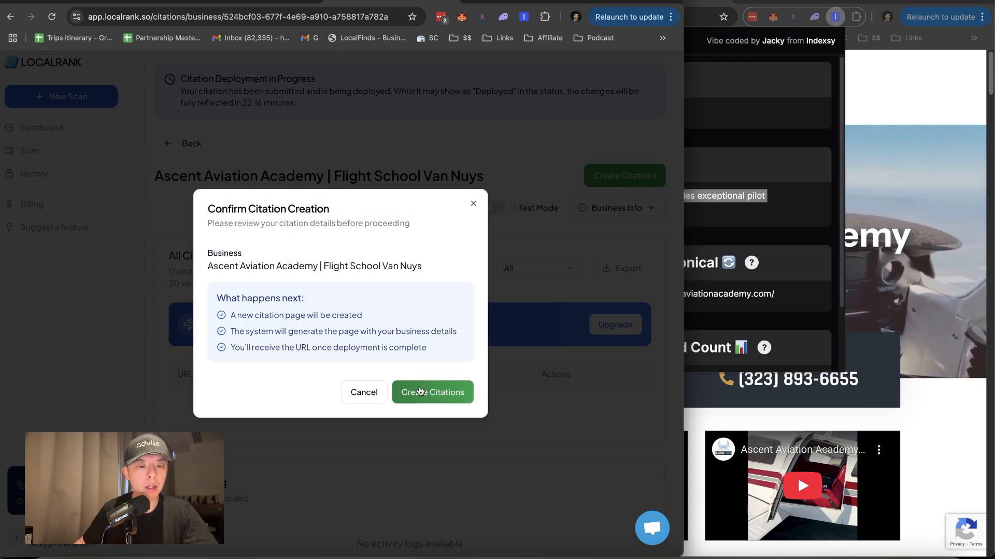
{"action": "left_click", "coordinate": [425, 391]}
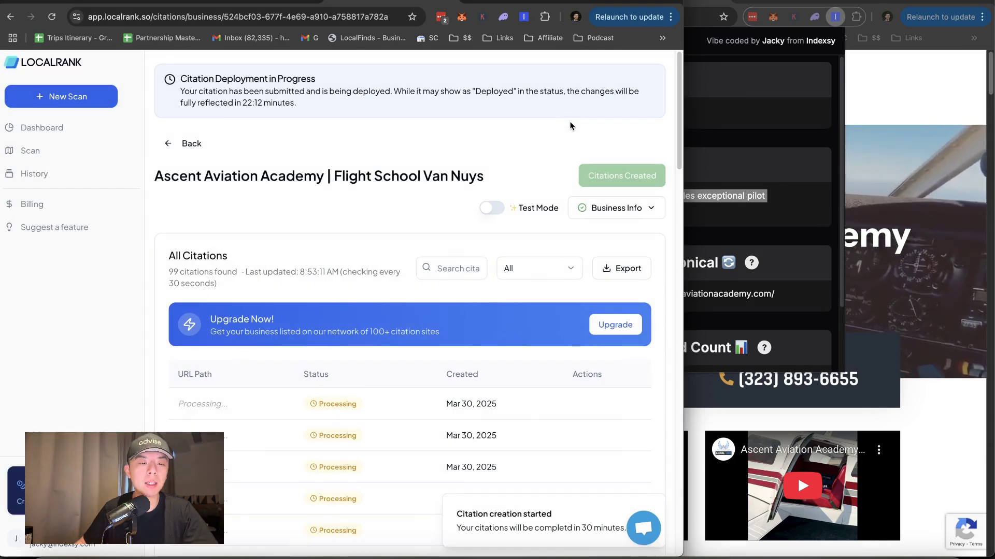
{"action": "scroll", "coordinate": [324, 423], "scroll_direction": "down", "scroll_amount": 5}
{"action": "scroll", "coordinate": [324, 427], "scroll_direction": "down", "scroll_amount": 10}
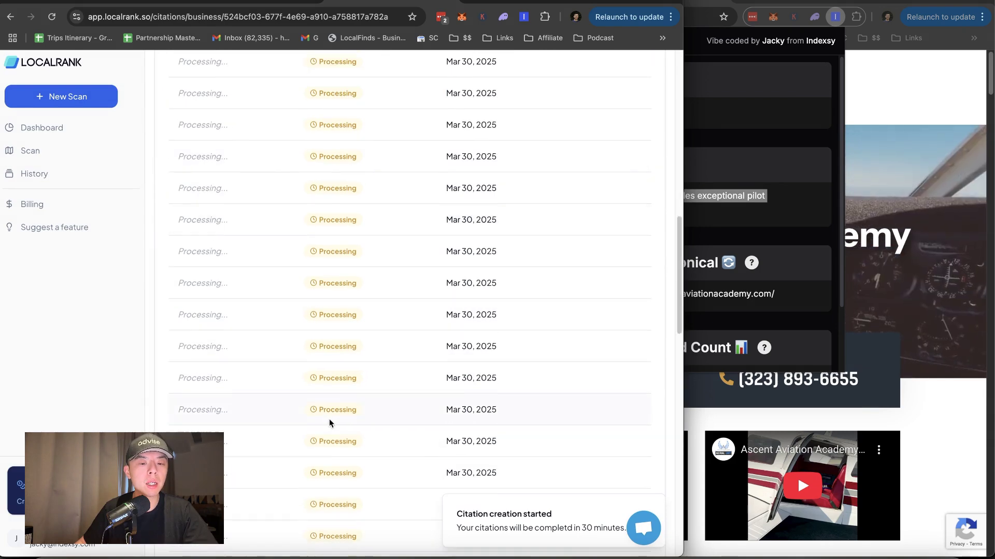
{"action": "scroll", "coordinate": [330, 392], "scroll_direction": "up", "scroll_amount": 15}
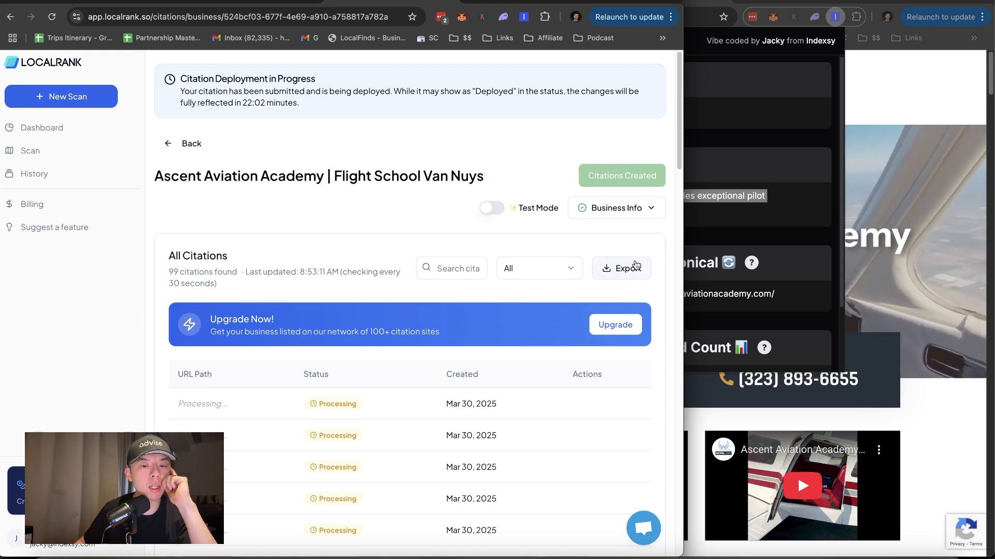
{"action": "scroll", "coordinate": [371, 396], "scroll_direction": "down", "scroll_amount": 4}
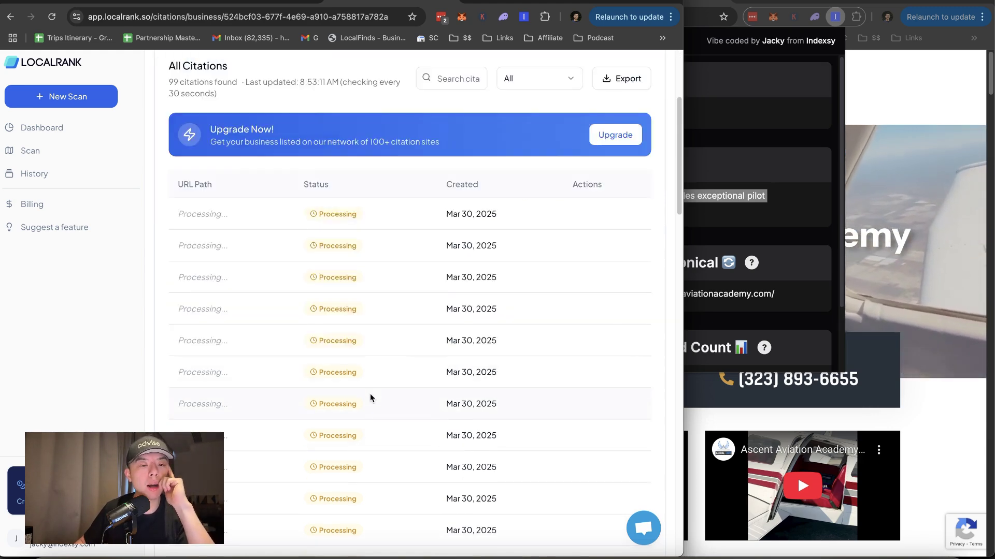
{"action": "scroll", "coordinate": [370, 394], "scroll_direction": "down", "scroll_amount": 20}
{"action": "scroll", "coordinate": [371, 391], "scroll_direction": "up", "scroll_amount": 20}
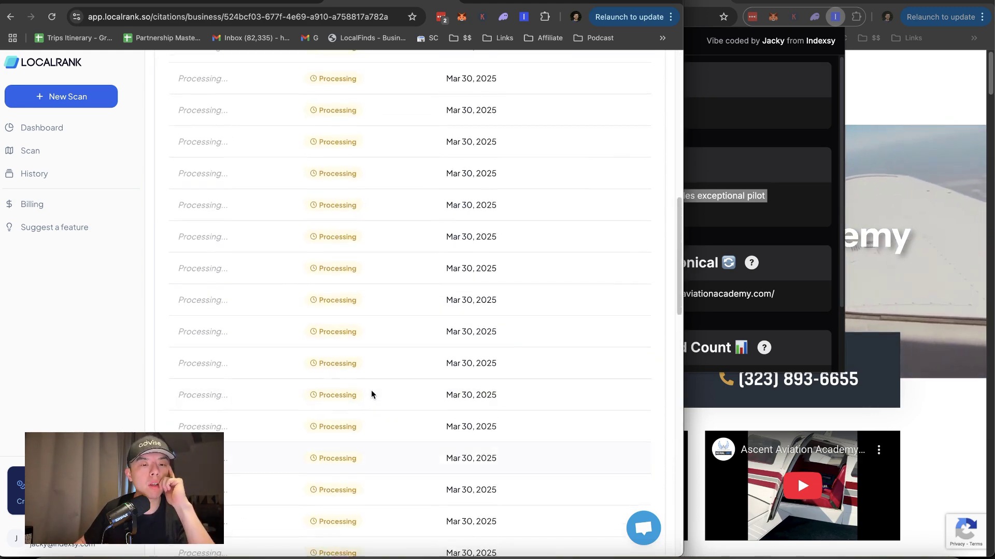
{"action": "scroll", "coordinate": [371, 390], "scroll_direction": "up", "scroll_amount": 7}
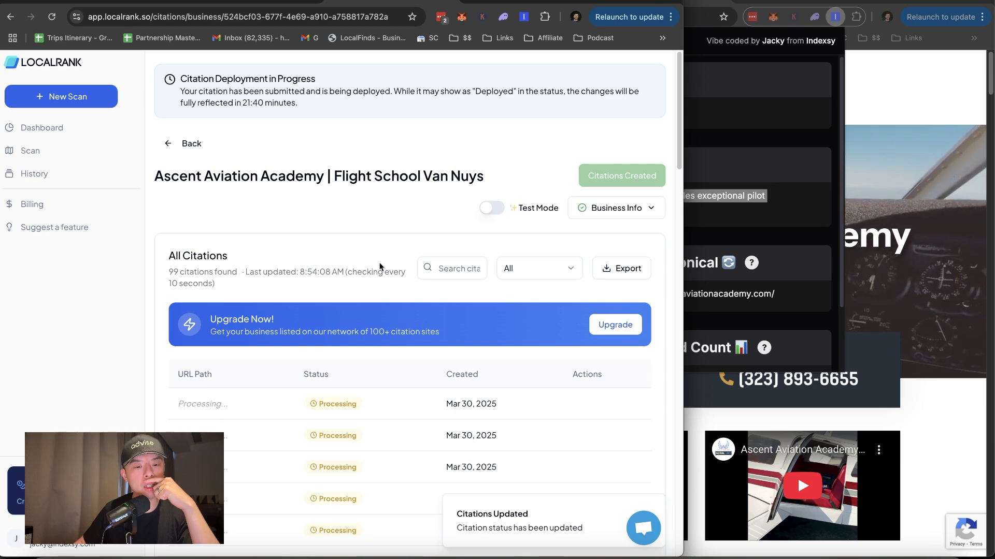
Step: Reload the citations page and go to the next page of the list to examine the deployed citation URLs
{"action": "left_click", "coordinate": [321, 17]}
{"action": "key", "text": "Return"}
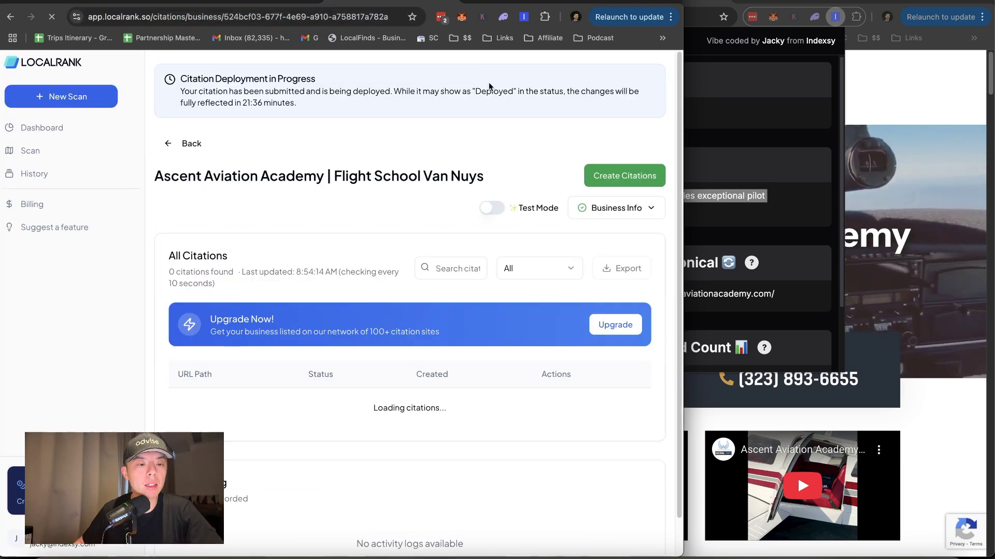
{"action": "scroll", "coordinate": [473, 256], "scroll_direction": "down", "scroll_amount": 15}
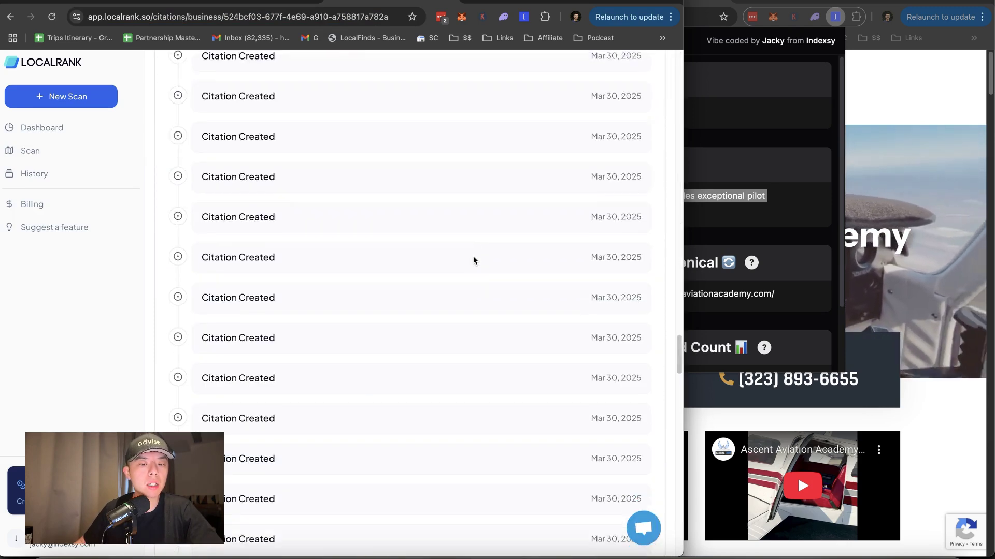
{"action": "scroll", "coordinate": [474, 258], "scroll_direction": "up", "scroll_amount": 10}
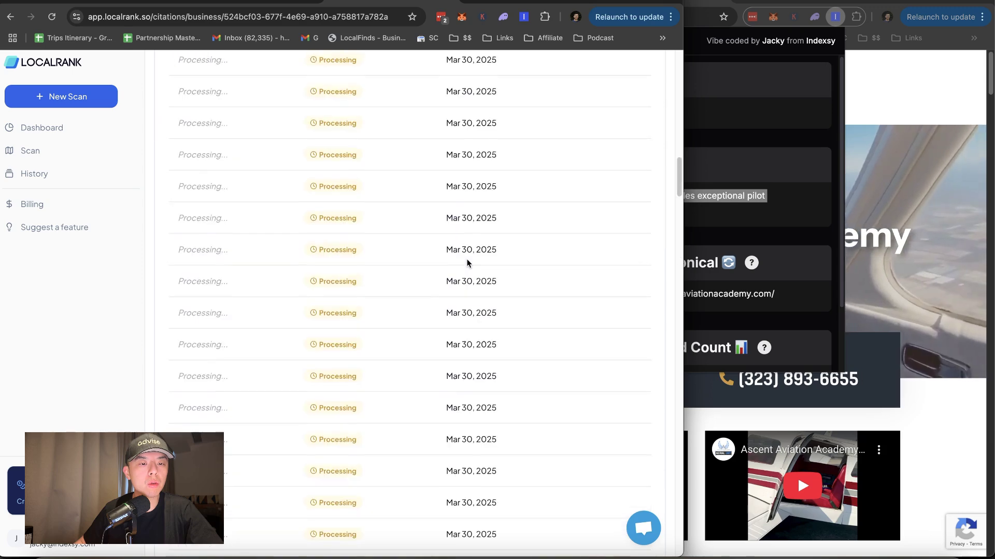
{"action": "scroll", "coordinate": [468, 265], "scroll_direction": "down", "scroll_amount": 5}
{"action": "left_click", "coordinate": [634, 276]}
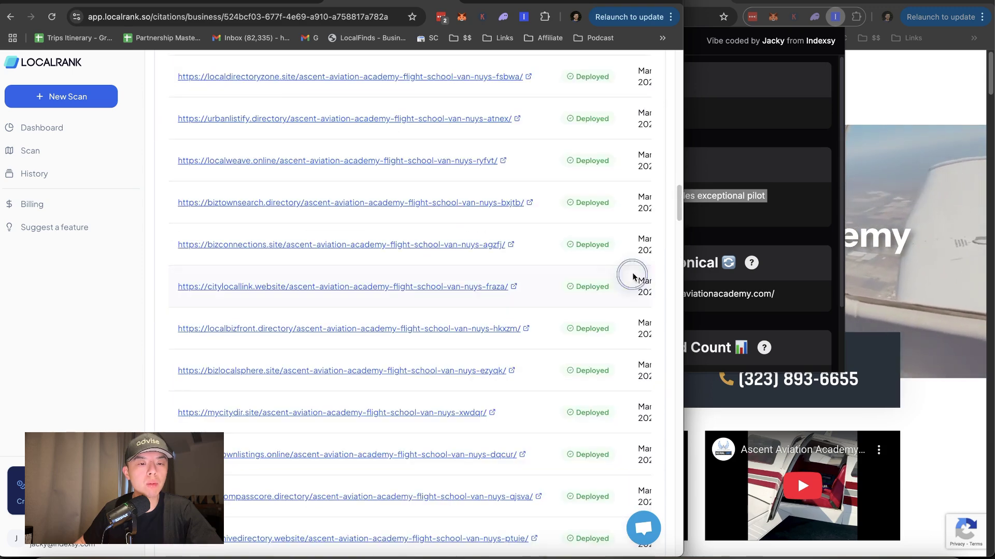
{"action": "scroll", "coordinate": [477, 264], "scroll_direction": "down", "scroll_amount": 4}
{"action": "scroll", "coordinate": [483, 293], "scroll_direction": "down", "scroll_amount": 3}
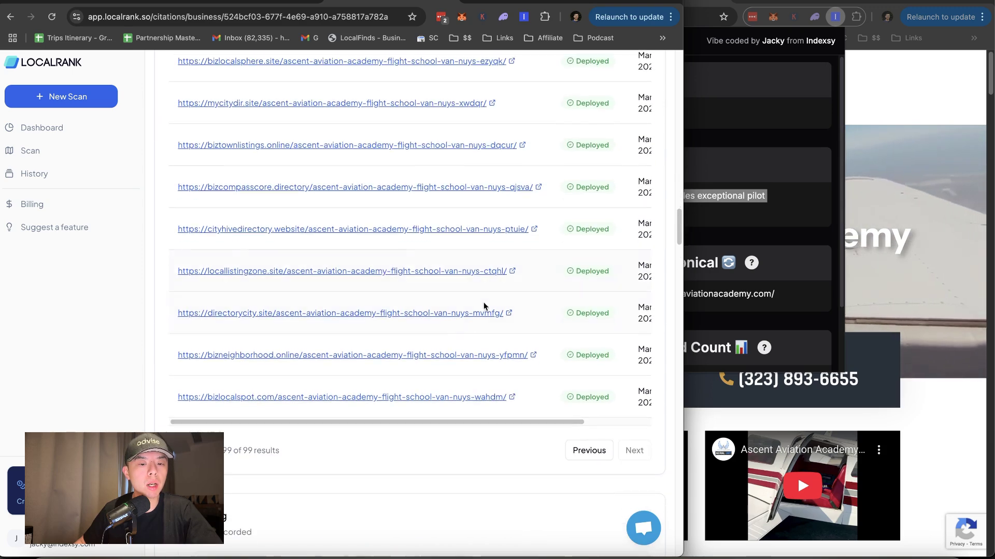
Step: Open the deployed bizlocalspot.com citation, try the site's root address, and return to the LocalRank citations page
{"action": "left_click", "coordinate": [359, 397]}
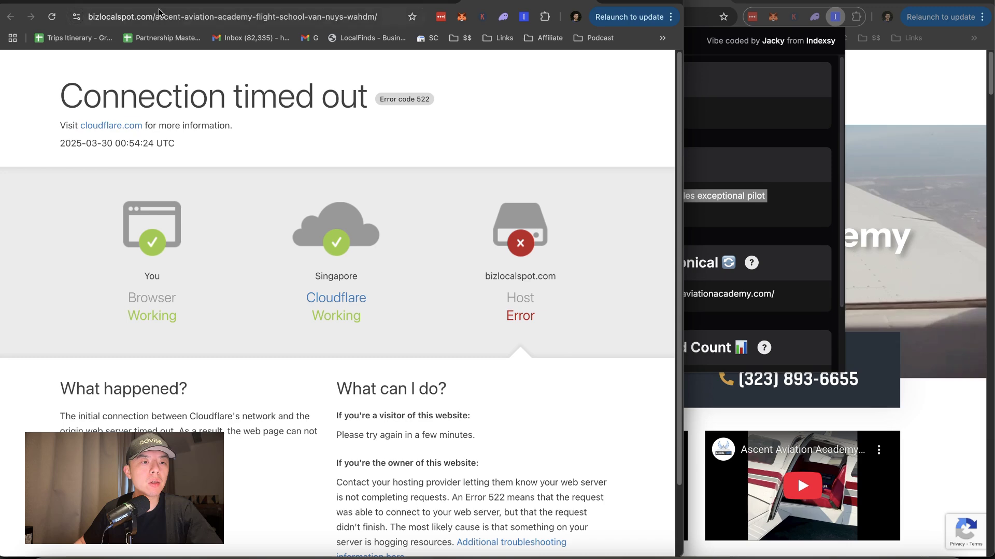
{"action": "left_click_drag", "start_coordinate": [158, 16], "coordinate": [444, 10]}
{"action": "key", "text": "BackSpace"}
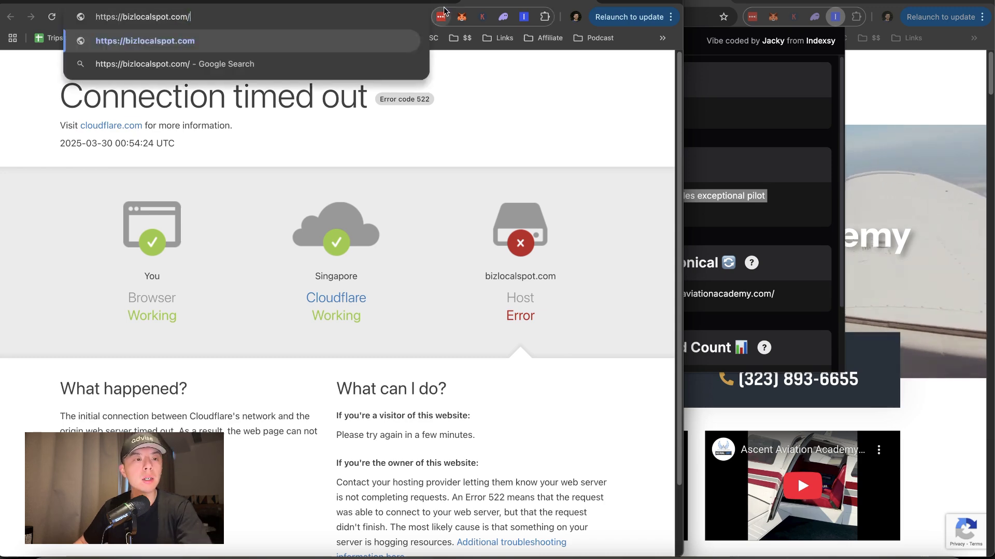
{"action": "key", "text": "Return"}
{"action": "key", "text": "super+bracketleft"}
{"action": "key", "text": "super+bracketleft"}
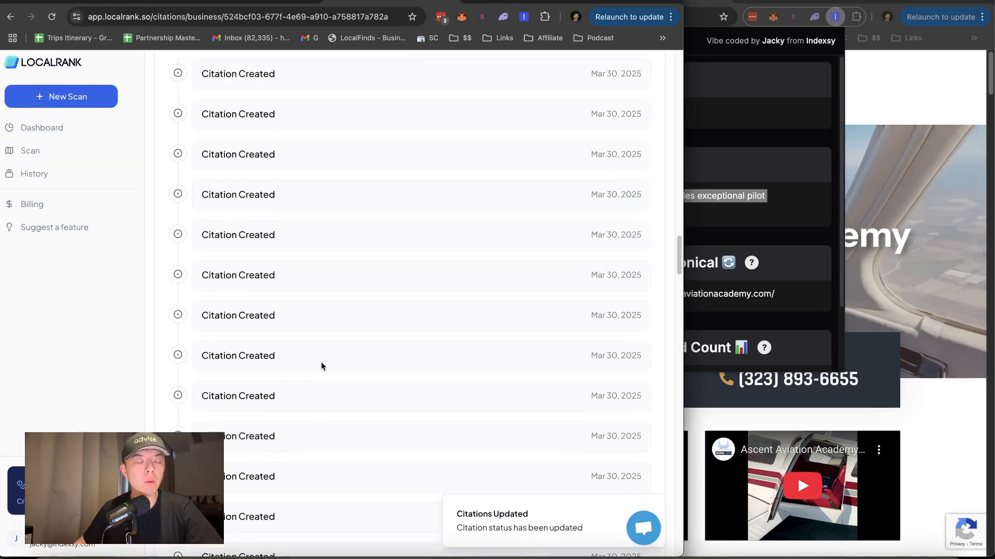
Step: Recheck bizlocalspot.com, view the academy's citation on bizneighborhood.online from the next page of citations, and return to LocalRank
{"action": "scroll", "coordinate": [316, 382], "scroll_direction": "up", "scroll_amount": 5}
{"action": "left_click", "coordinate": [633, 268]}
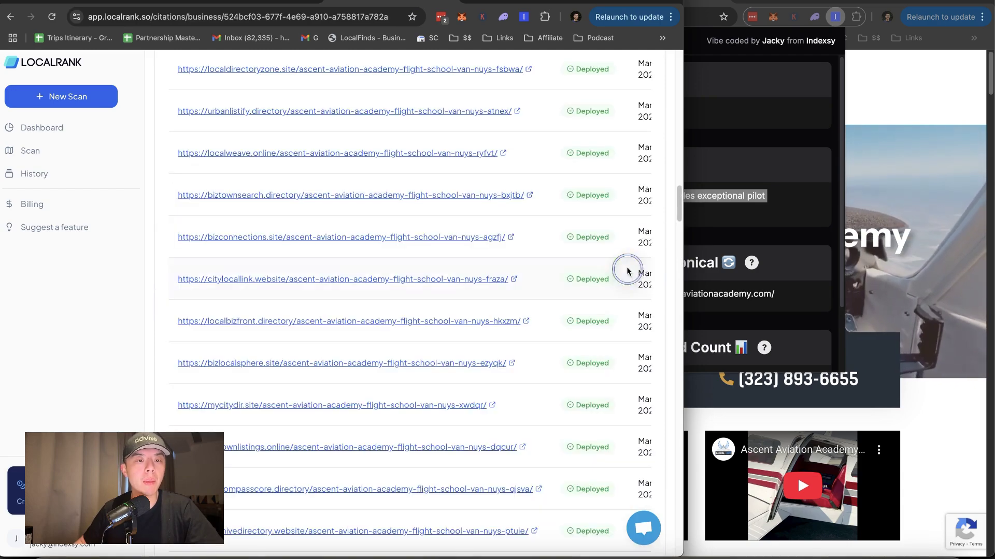
{"action": "scroll", "coordinate": [413, 288], "scroll_direction": "down", "scroll_amount": 5}
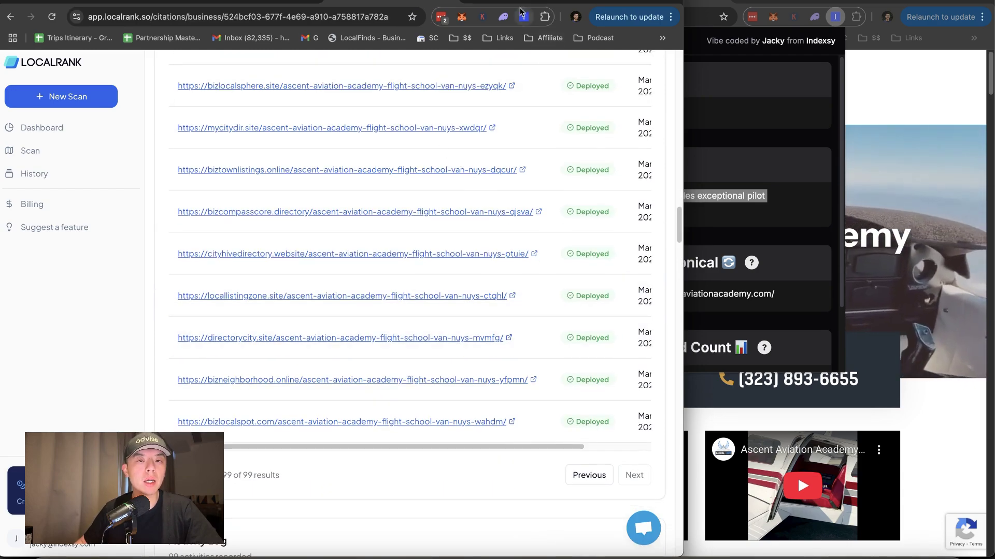
{"action": "key", "text": "super+bracketright"}
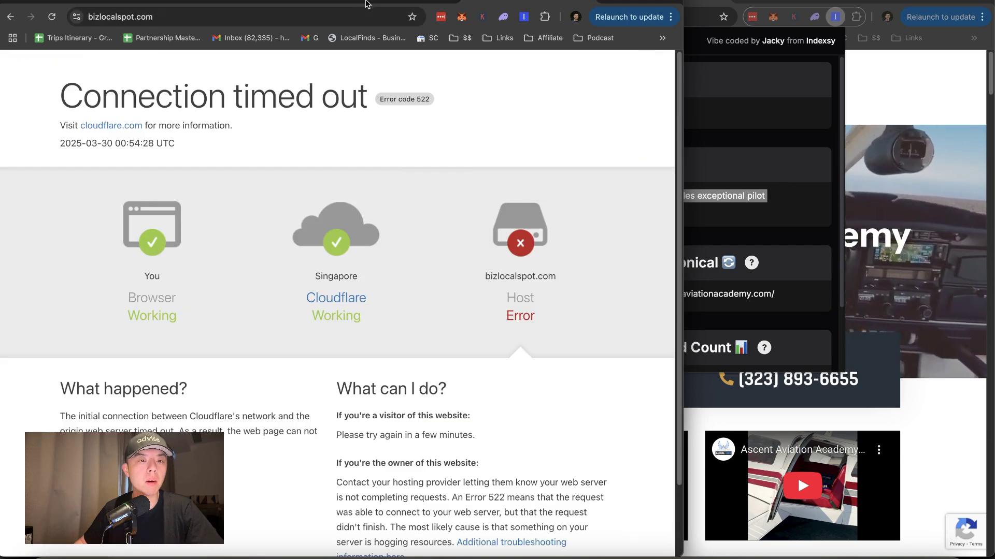
{"action": "key", "text": "super+bracketleft"}
{"action": "scroll", "coordinate": [396, 382], "scroll_direction": "down", "scroll_amount": 8}
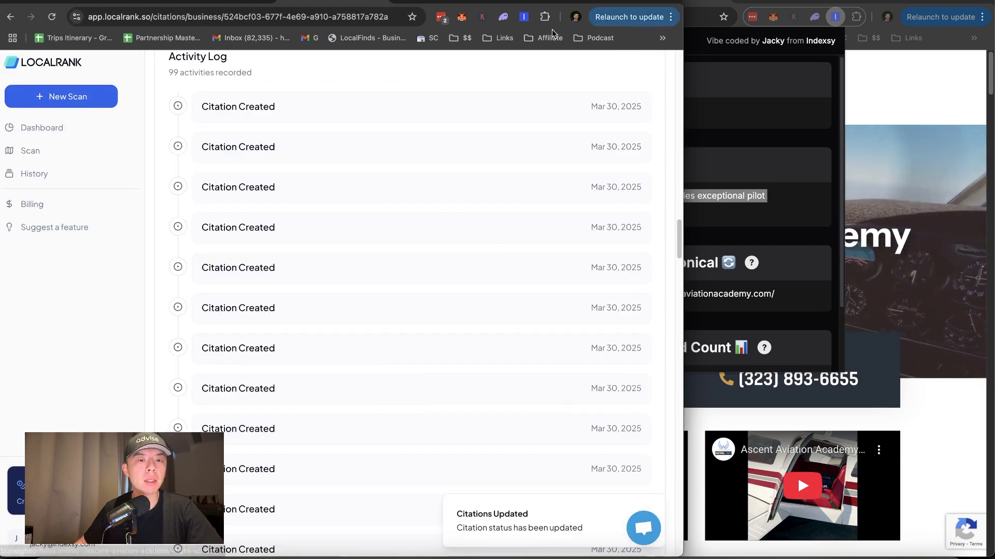
{"action": "left_click", "coordinate": [404, 2]}
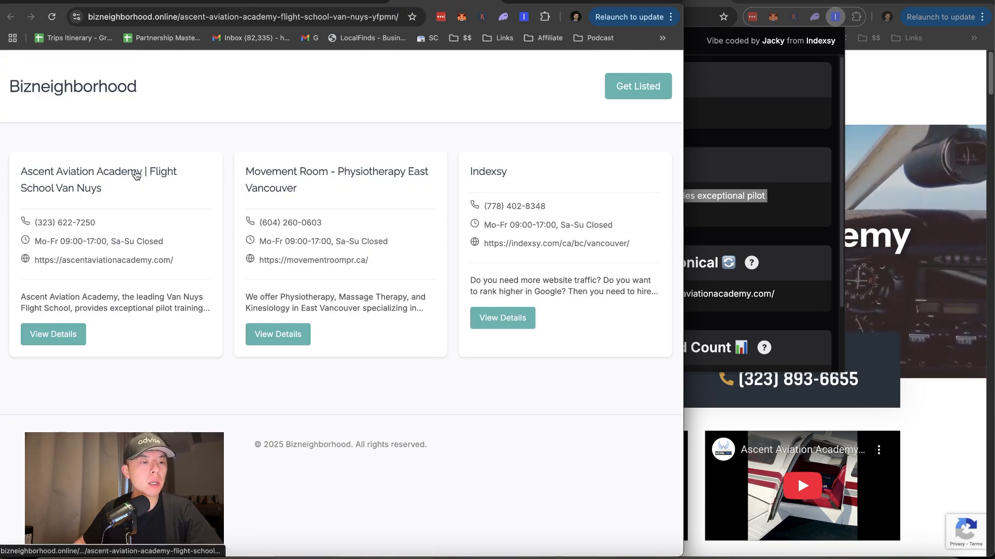
{"action": "left_click", "coordinate": [304, 3]}
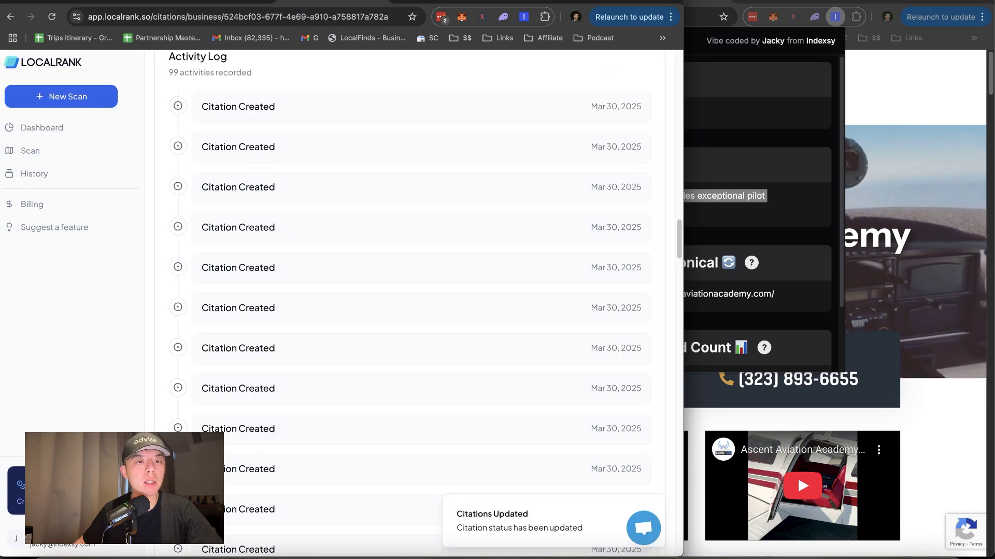
Step: Examine the academy's contact details and map on its bizneighborhood.online citation page and copy the page's URL
{"action": "left_click", "coordinate": [444, 1]}
{"action": "left_click", "coordinate": [54, 177]}
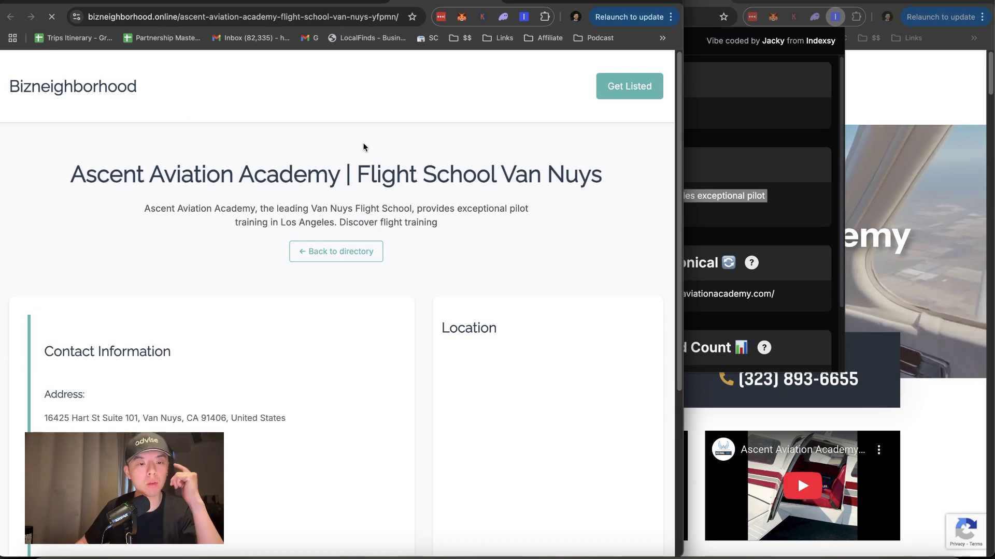
{"action": "scroll", "coordinate": [364, 142], "scroll_direction": "down", "scroll_amount": 5}
{"action": "scroll", "coordinate": [363, 142], "scroll_direction": "down", "scroll_amount": 2}
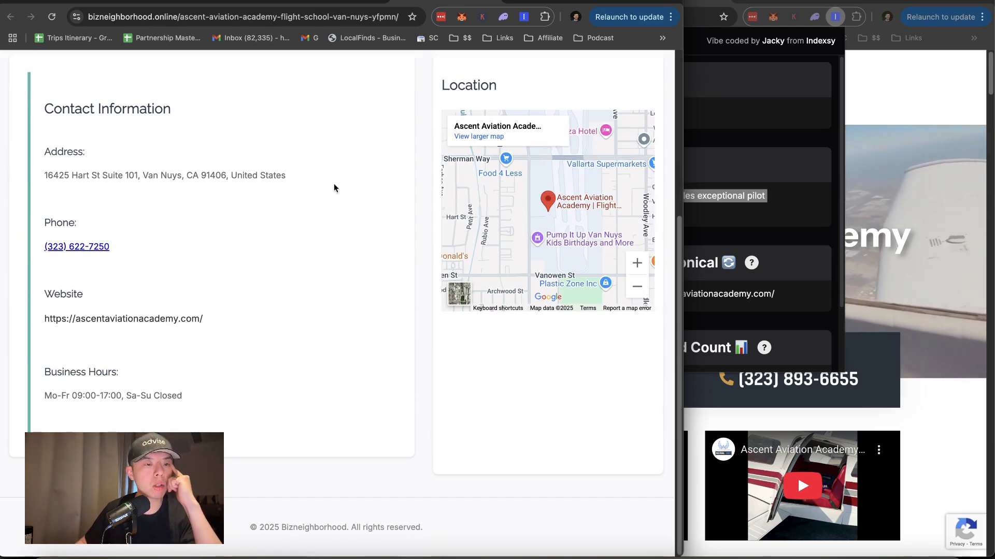
{"action": "left_click", "coordinate": [350, 20]}
{"action": "key", "text": "super+c"}
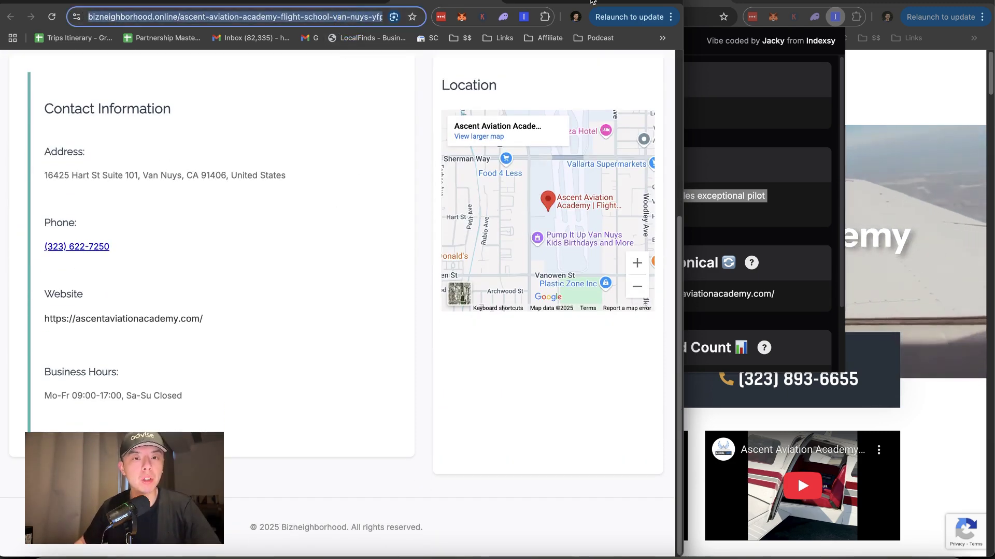
Step: Search Google for "schema tester" and open the Schema Markup Validator through Google Search Central's structured data testing page
{"action": "key", "text": "ctrl+t"}
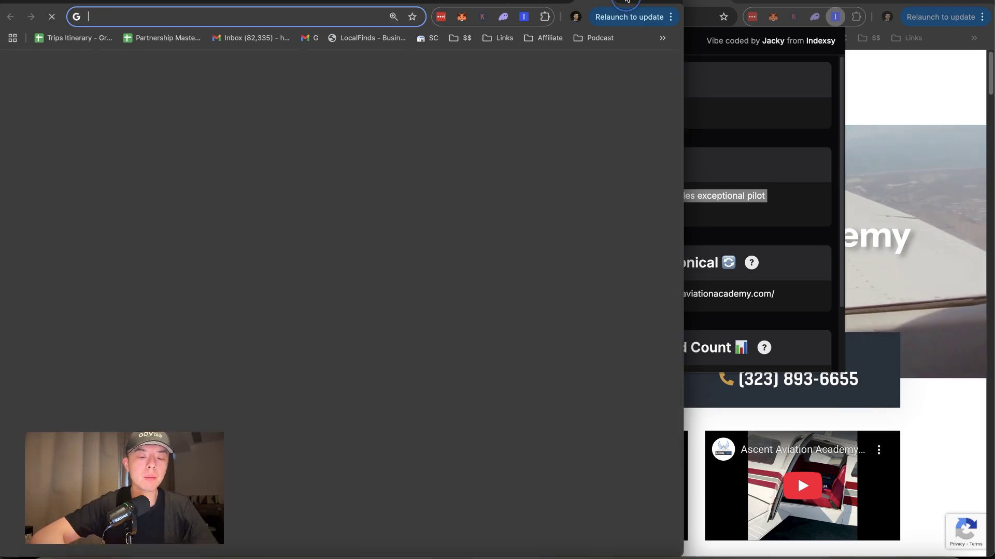
{"action": "type", "text": "schema"}
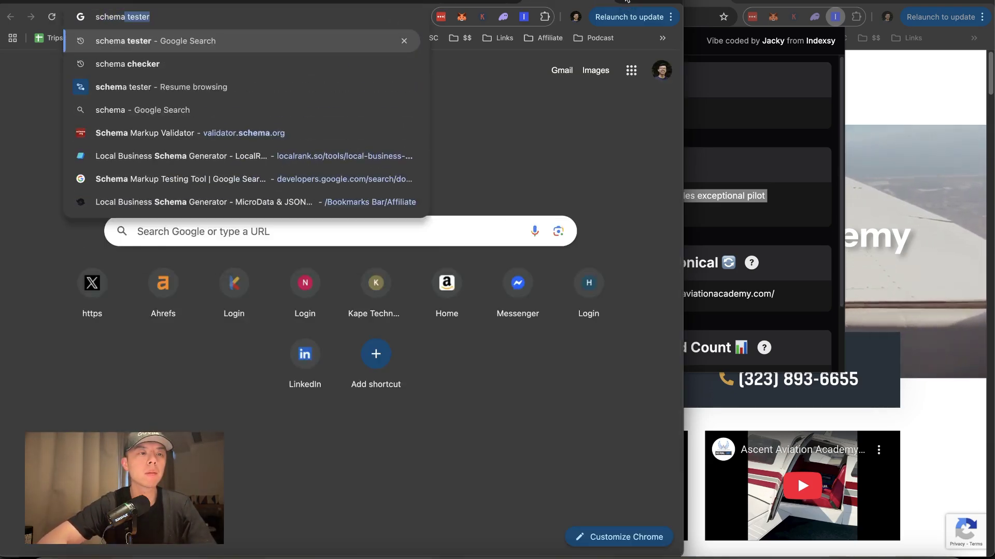
{"action": "key", "text": "Return"}
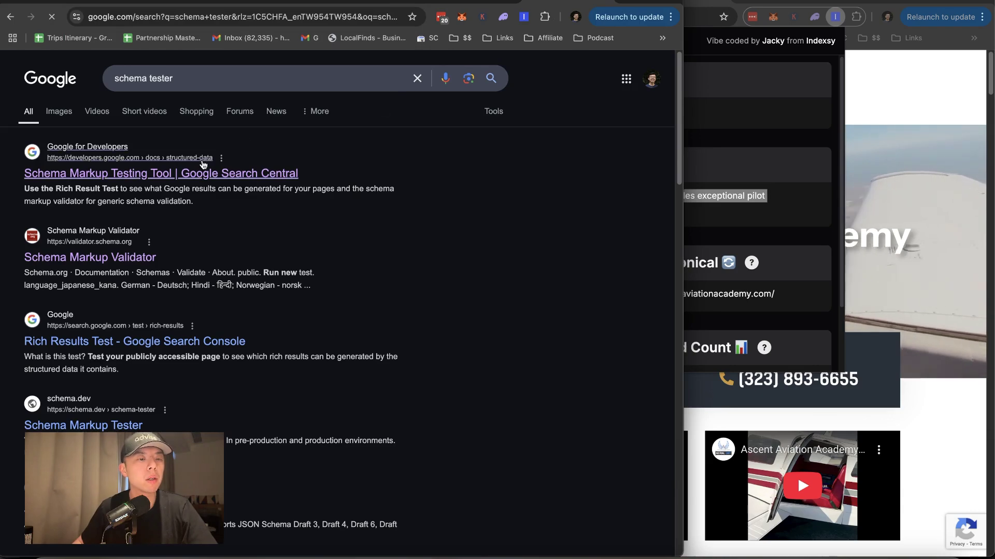
{"action": "left_click", "coordinate": [290, 182]}
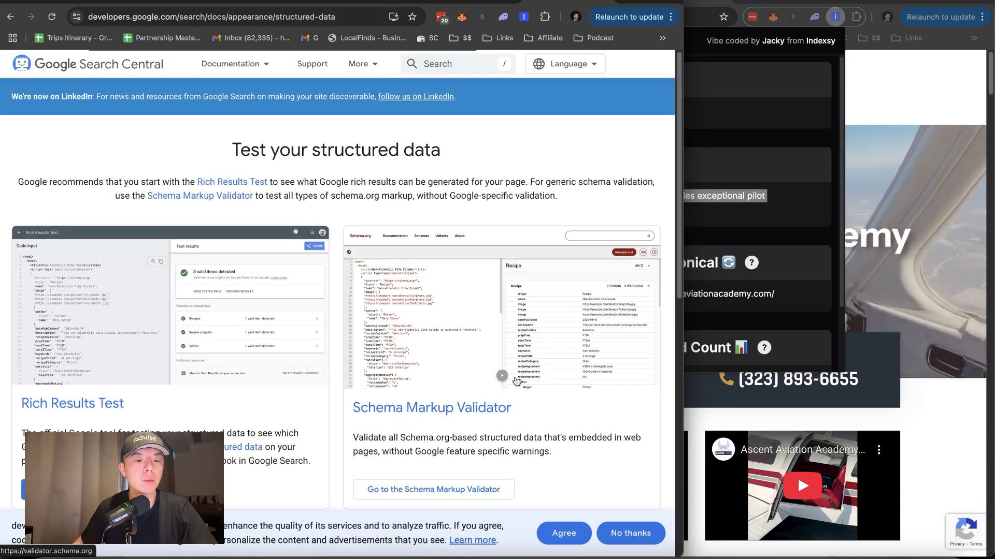
{"action": "scroll", "coordinate": [390, 263], "scroll_direction": "down", "scroll_amount": 6}
{"action": "left_click", "coordinate": [464, 171]}
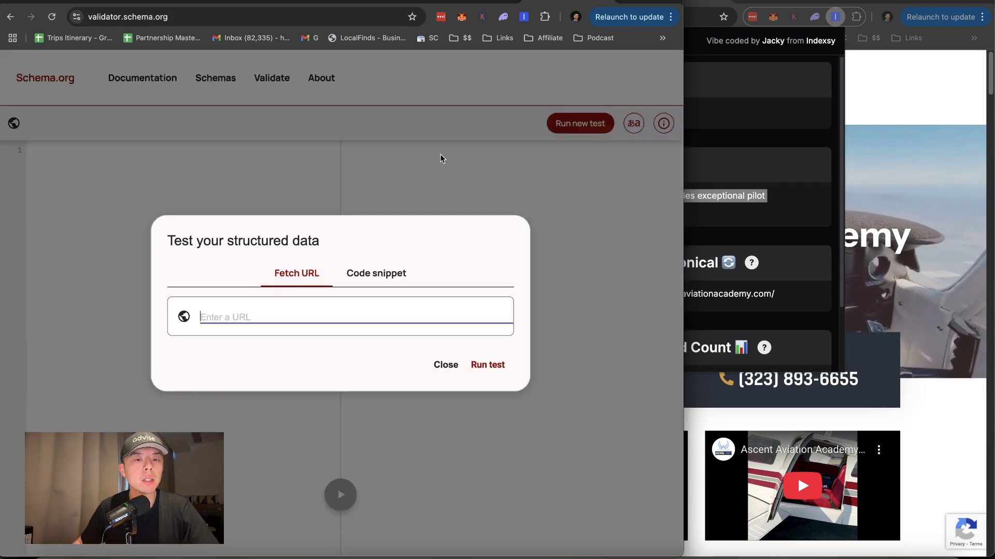
Step: Test the copied bizneighborhood.online citation URL in the validator and examine its LocalBusiness structured data
{"action": "key", "text": "super+v"}
{"action": "left_click", "coordinate": [487, 366]}
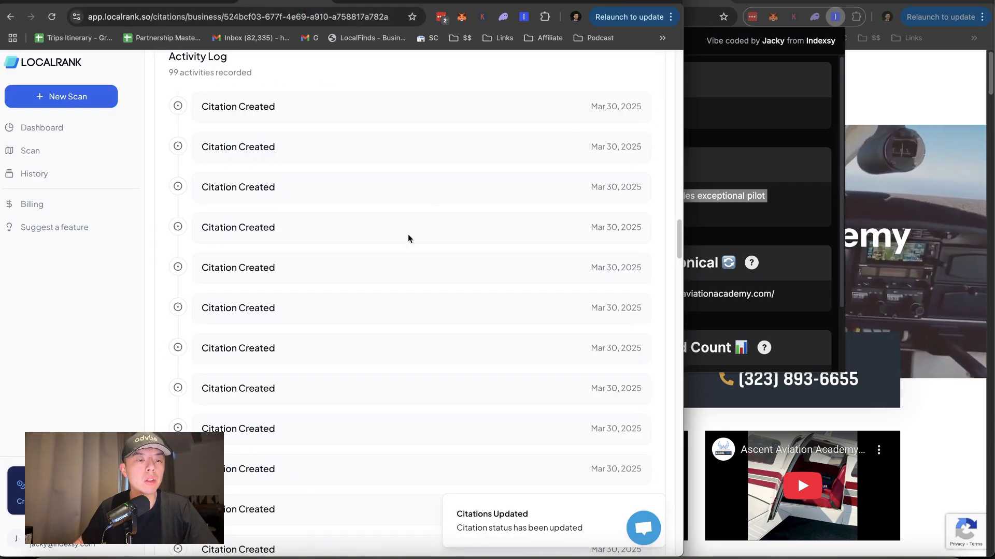
{"action": "scroll", "coordinate": [408, 238], "scroll_direction": "up", "scroll_amount": 20}
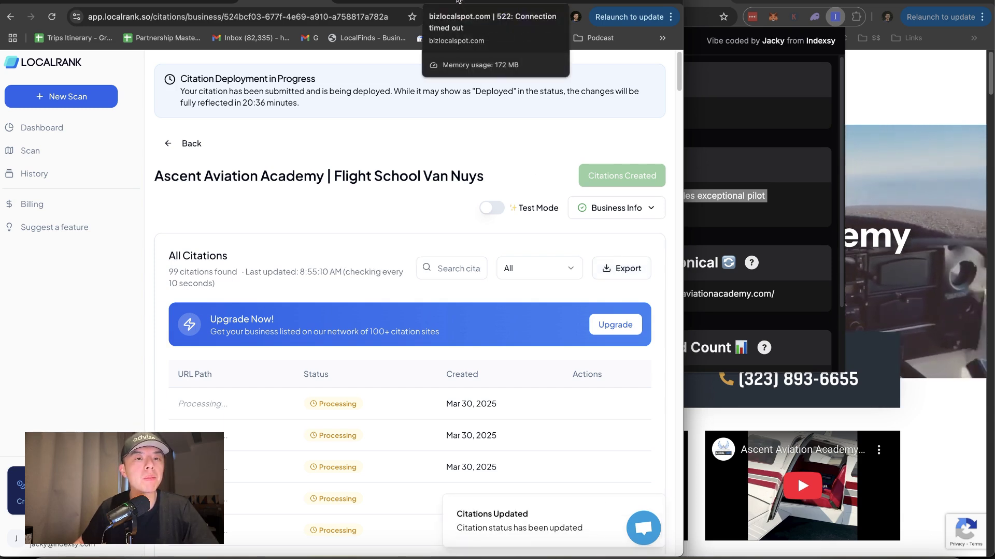
{"action": "left_click", "coordinate": [484, 2]}
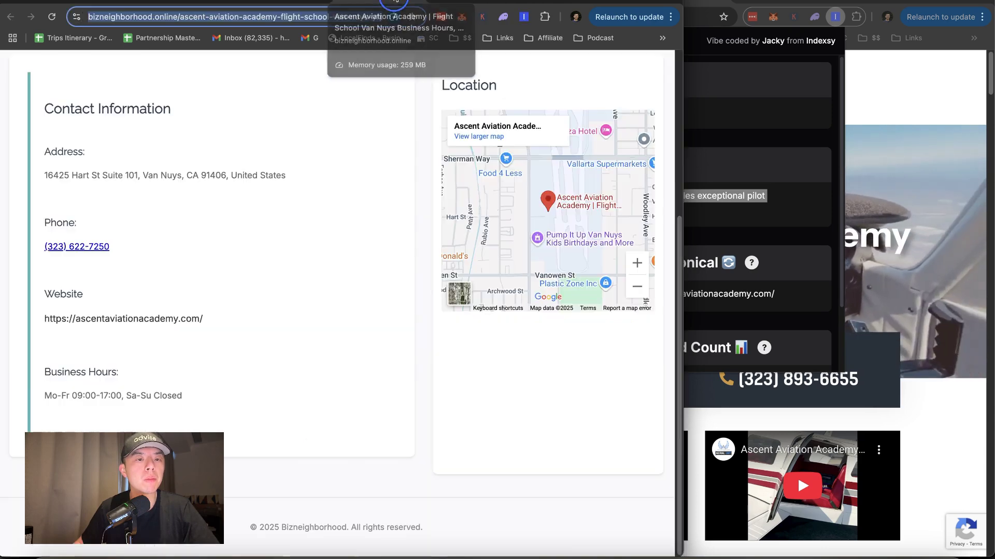
{"action": "left_click", "coordinate": [497, 3]}
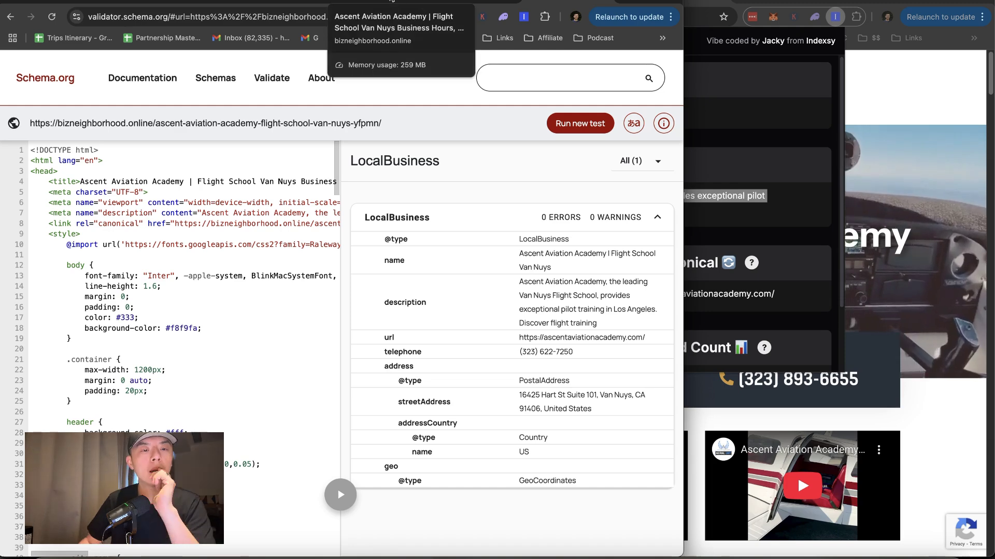
Step: Return to LocalRank, examine the ranking map of the "flight school" scan in the history, and briefly revisit the bizneighborhood.online citation
{"action": "left_click", "coordinate": [302, 2]}
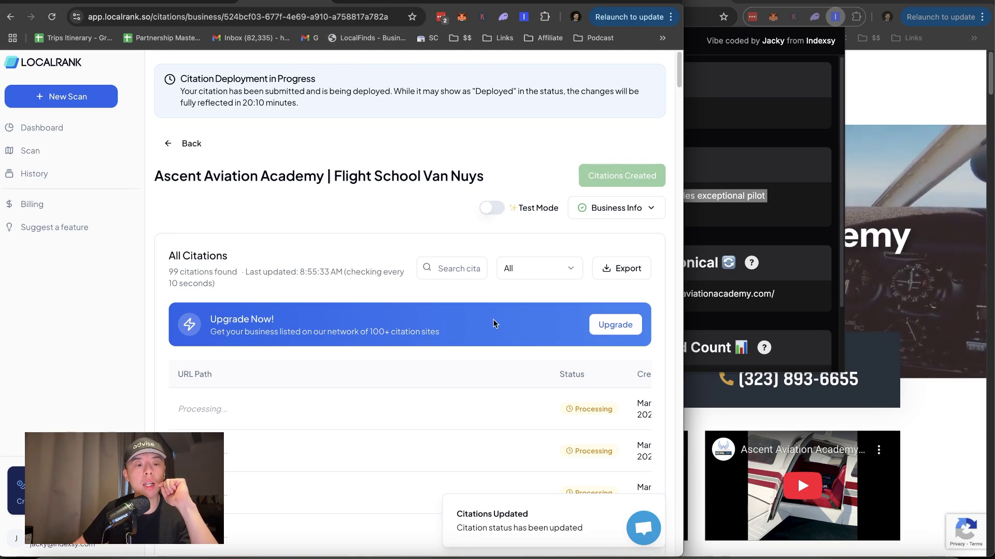
{"action": "scroll", "coordinate": [408, 330], "scroll_direction": "down", "scroll_amount": 3}
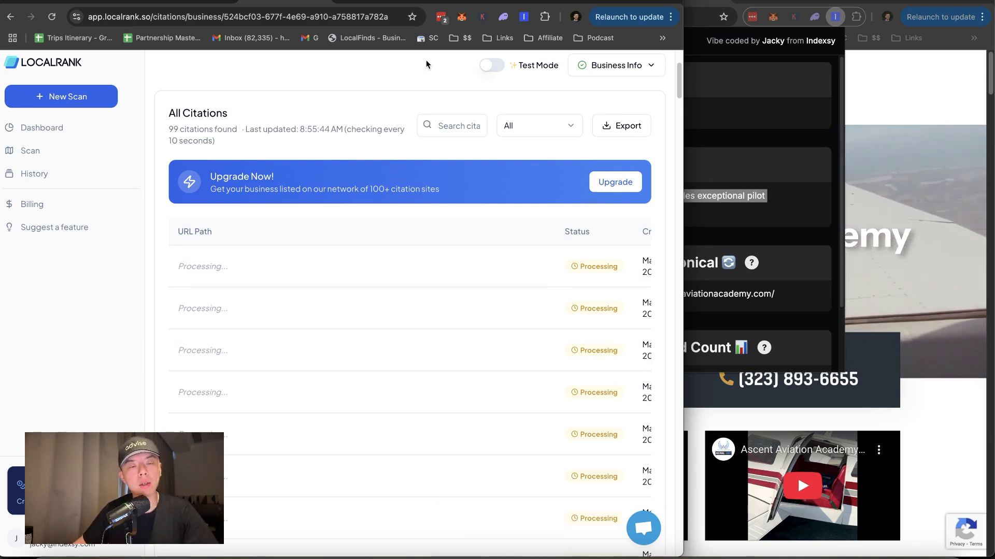
{"action": "left_click", "coordinate": [27, 177]}
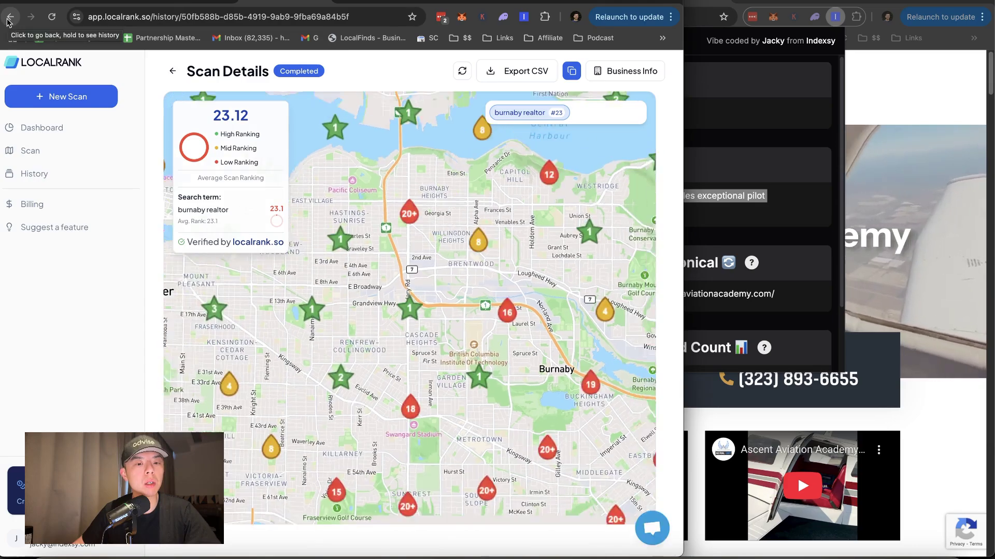
{"action": "left_click", "coordinate": [9, 16]}
{"action": "left_click", "coordinate": [359, 267]}
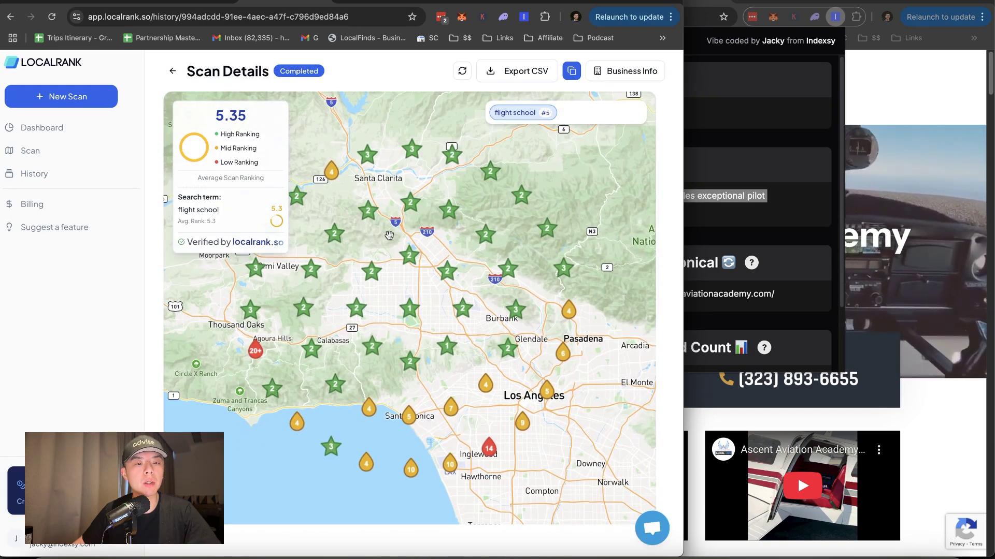
{"action": "left_click_drag", "start_coordinate": [388, 237], "coordinate": [439, 236]}
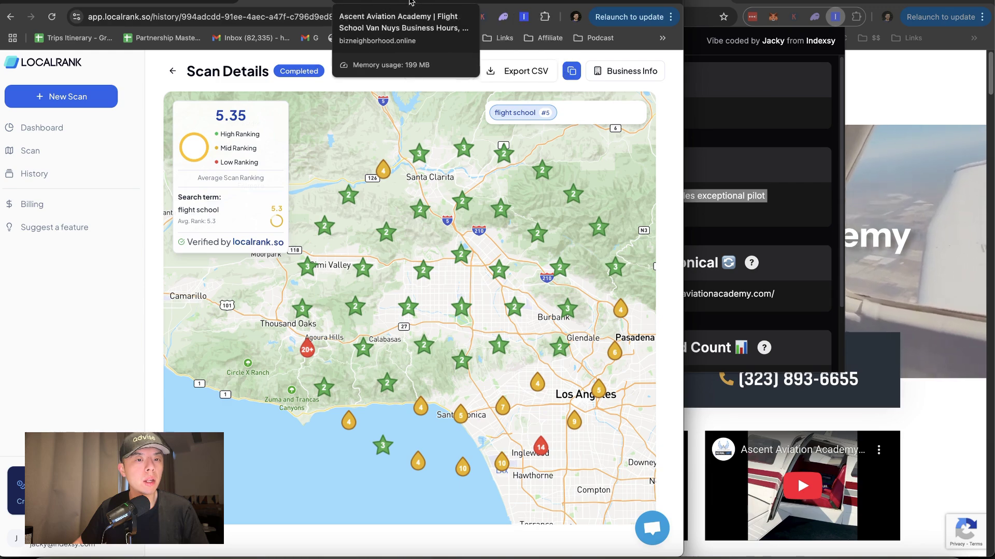
{"action": "left_click", "coordinate": [373, 4]}
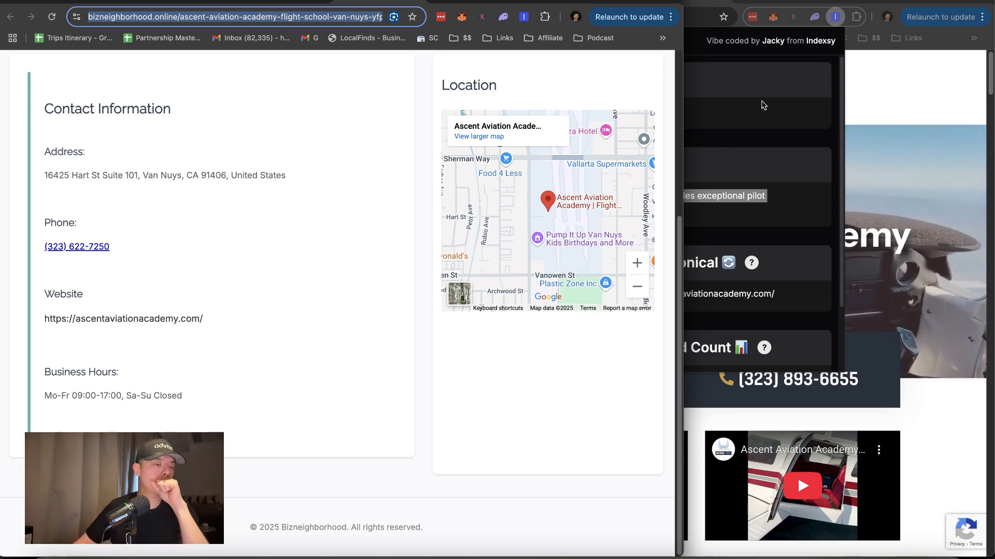
{"action": "left_click", "coordinate": [240, 1]}
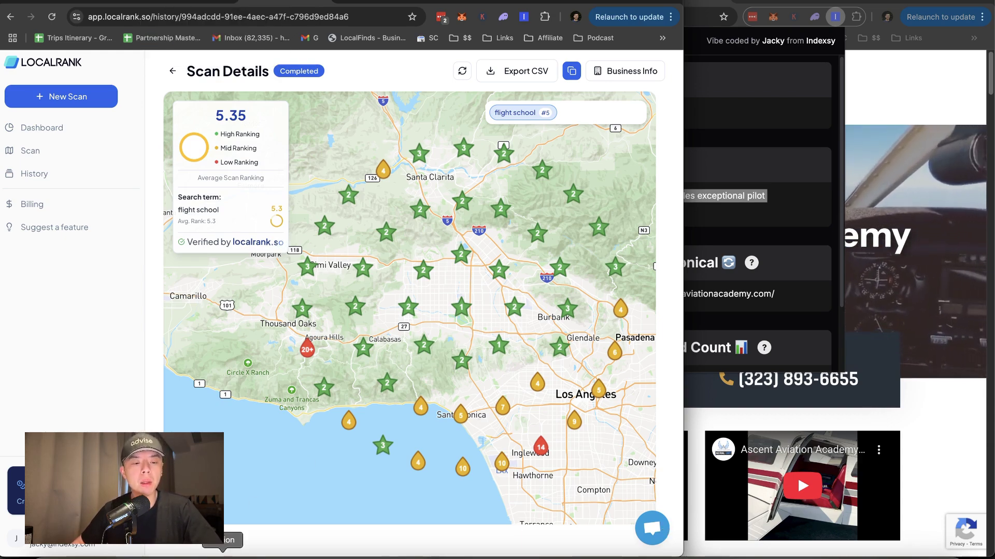
Step: Switch to the Notion notes and look over the LocalRank citation pricing, focusing on the $149/mo unlimited businesses line
{"action": "left_click", "coordinate": [223, 553]}
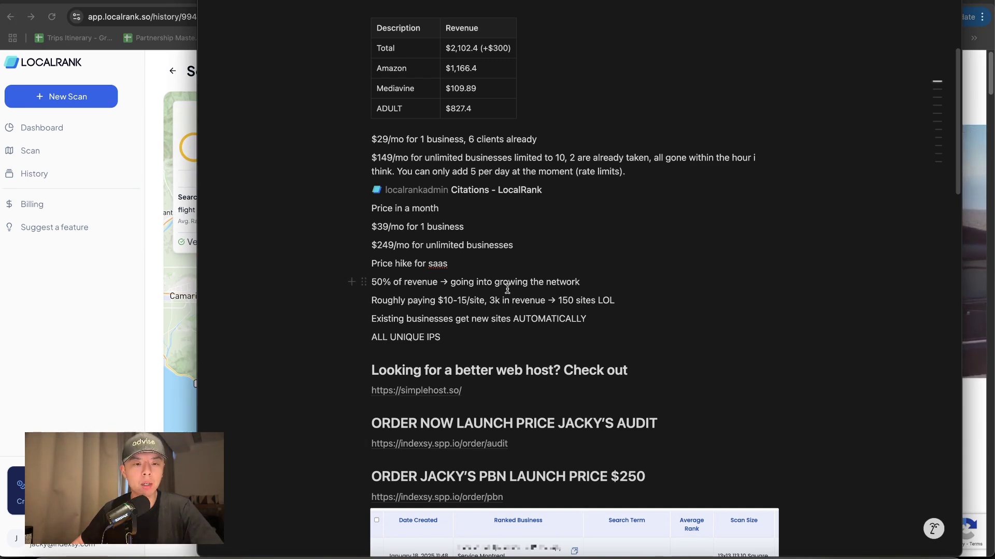
{"action": "double_click", "coordinate": [485, 171]}
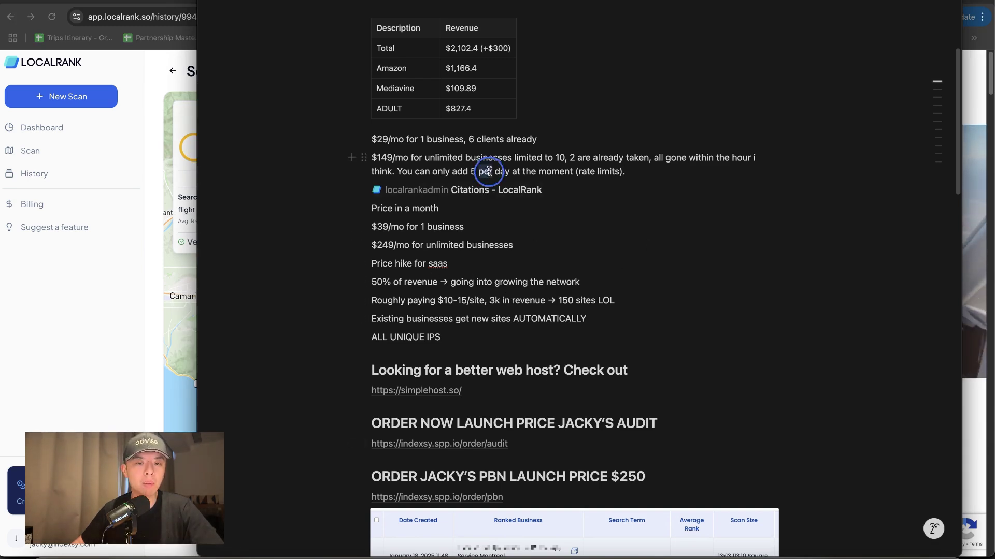
{"action": "left_click", "coordinate": [645, 169]}
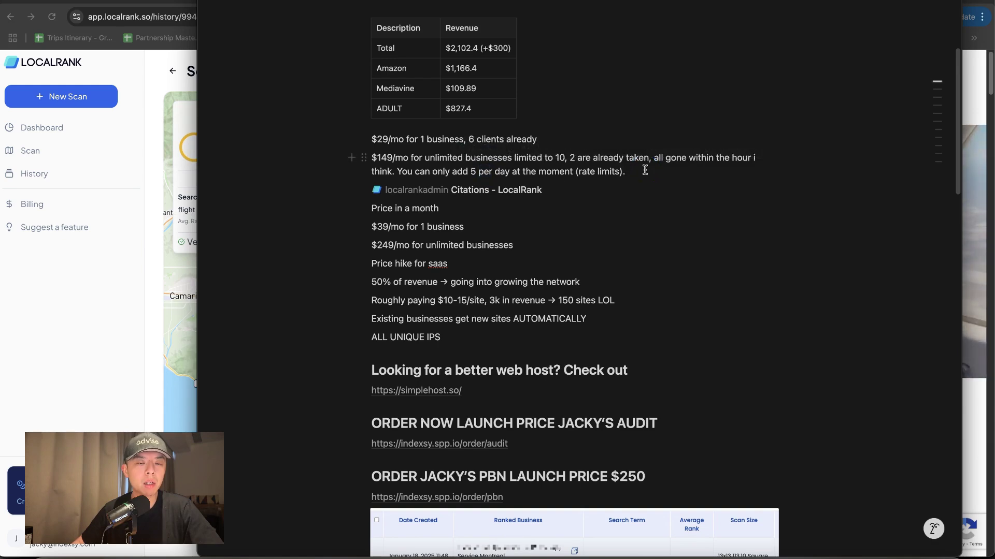